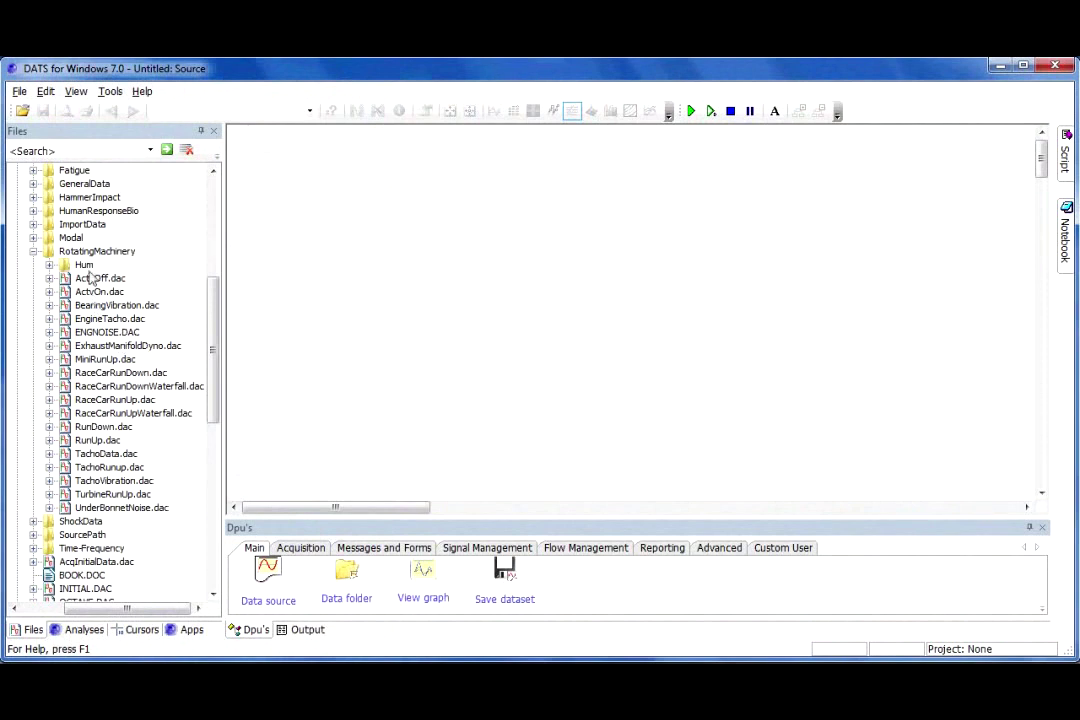
Step: Load RaceCarRunUp.dac from the RotatingMachinery folder as the data source and view its Exhaust signal graph
{"action": "double_click", "coordinate": [88, 401]}
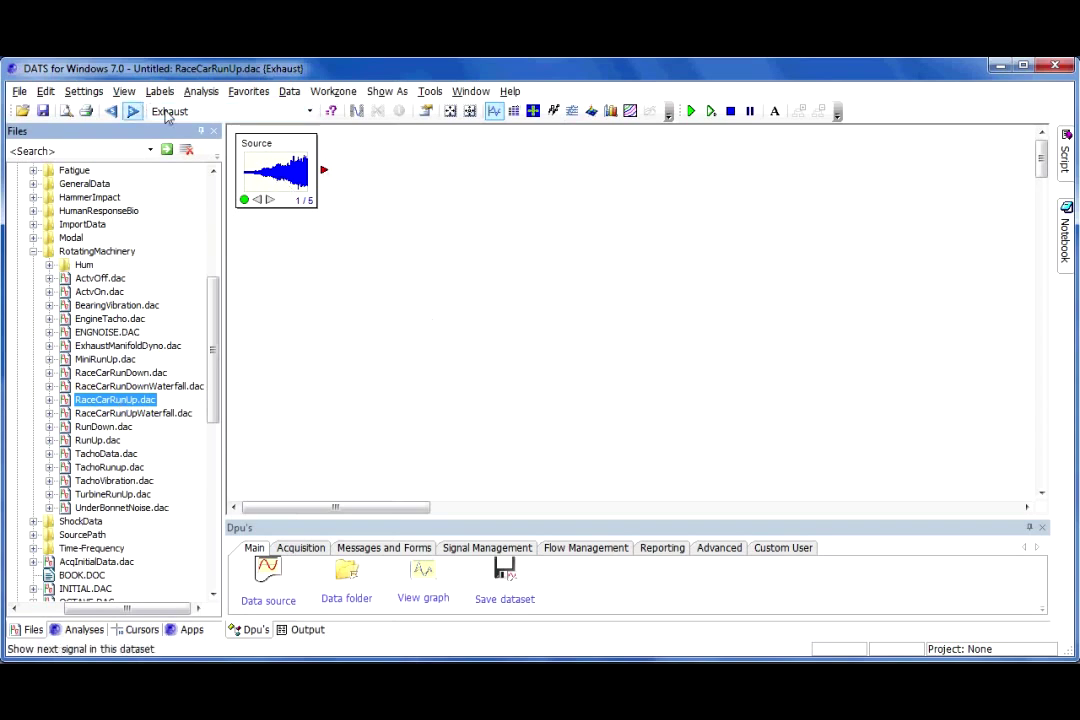
{"action": "left_click", "coordinate": [133, 112]}
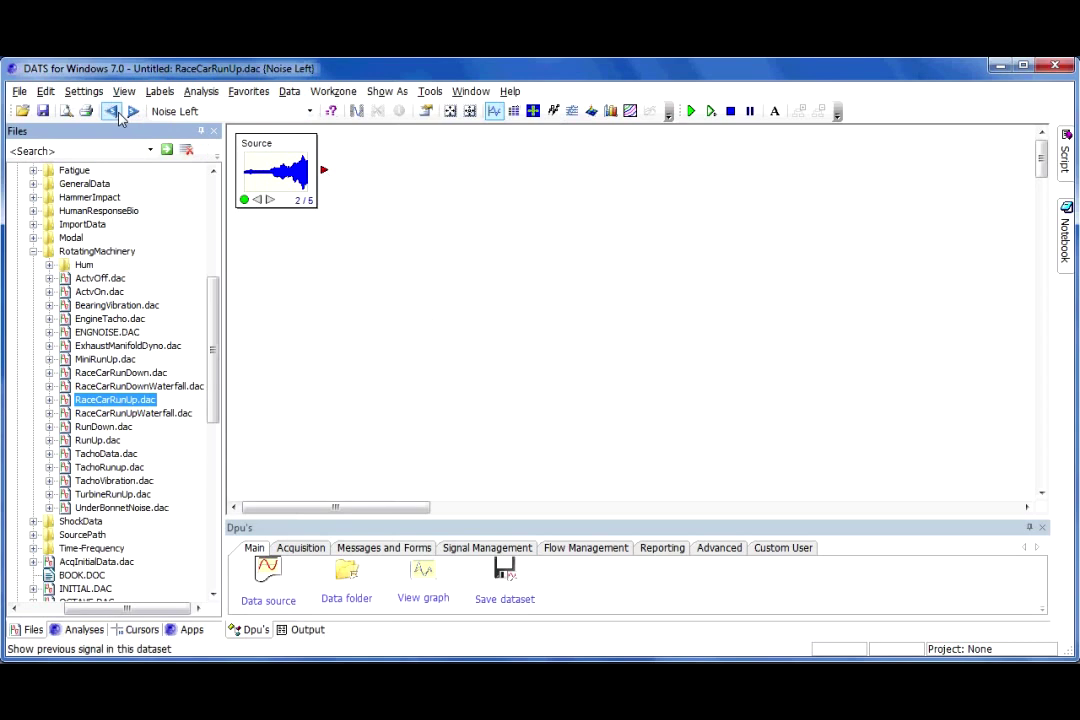
{"action": "left_click", "coordinate": [112, 111]}
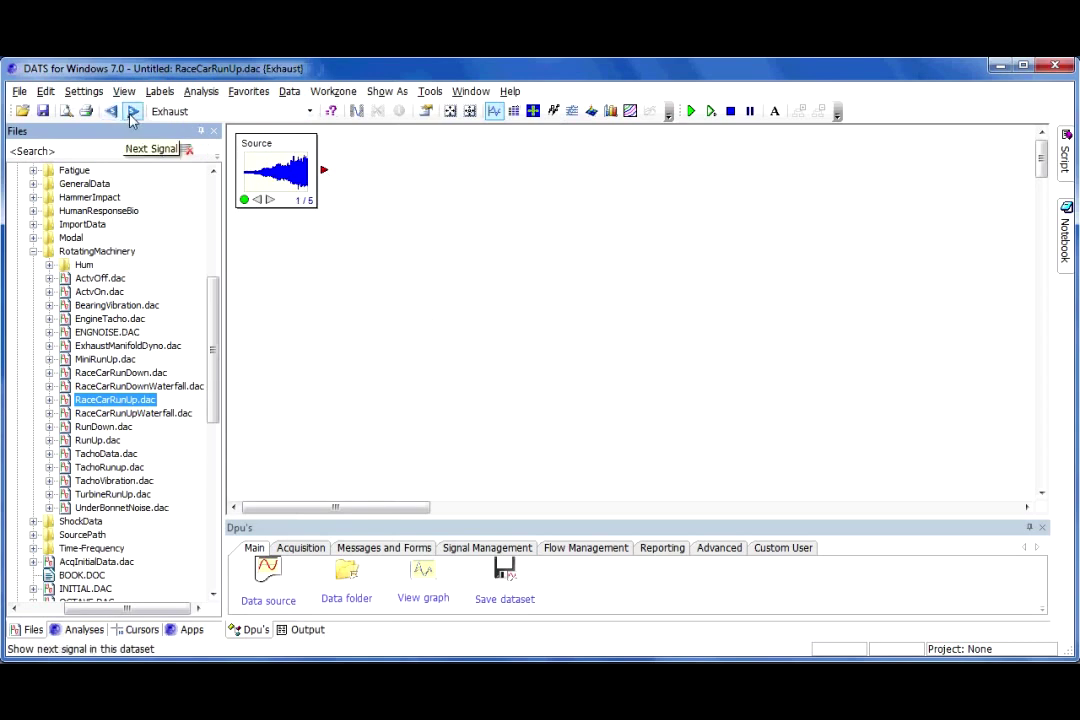
{"action": "double_click", "coordinate": [281, 178]}
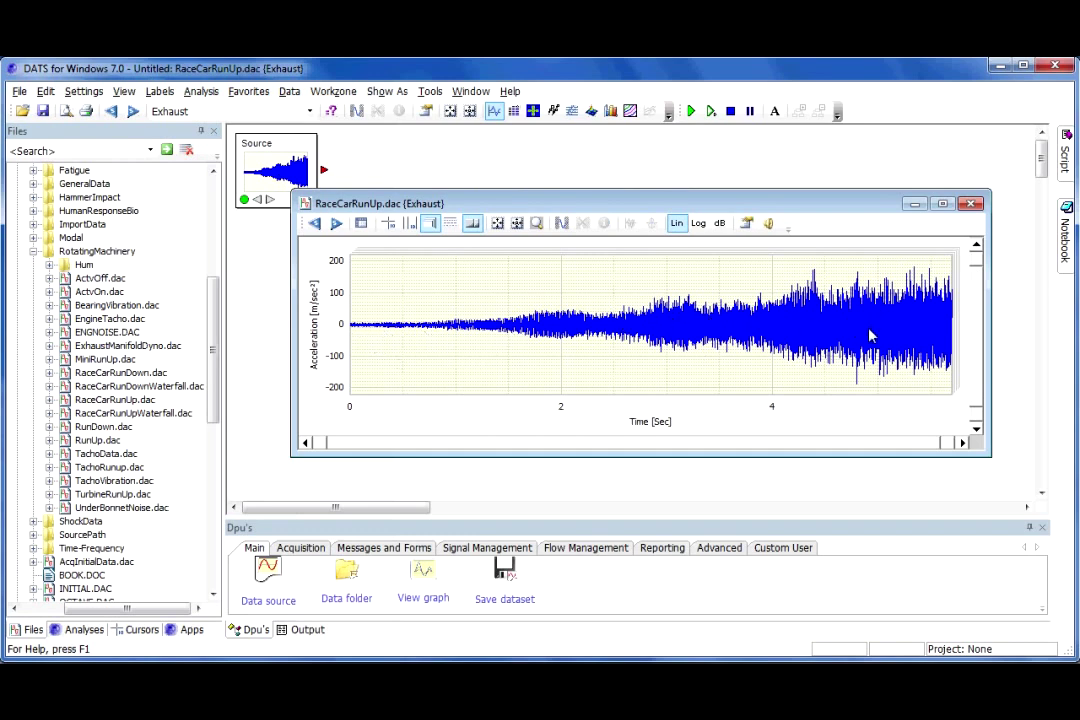
{"action": "left_click", "coordinate": [973, 205]}
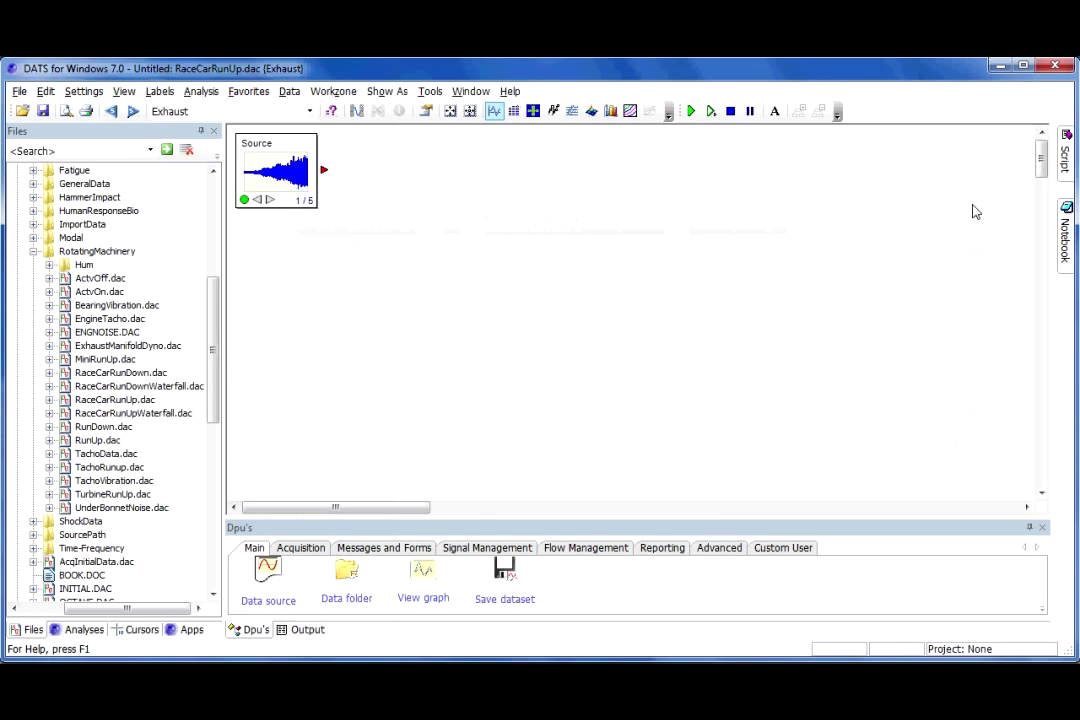
Step: Limit the data source to only the Exhaust signal of RaceCarRunUp.dac
{"action": "right_click", "coordinate": [276, 173]}
{"action": "left_click", "coordinate": [323, 325]}
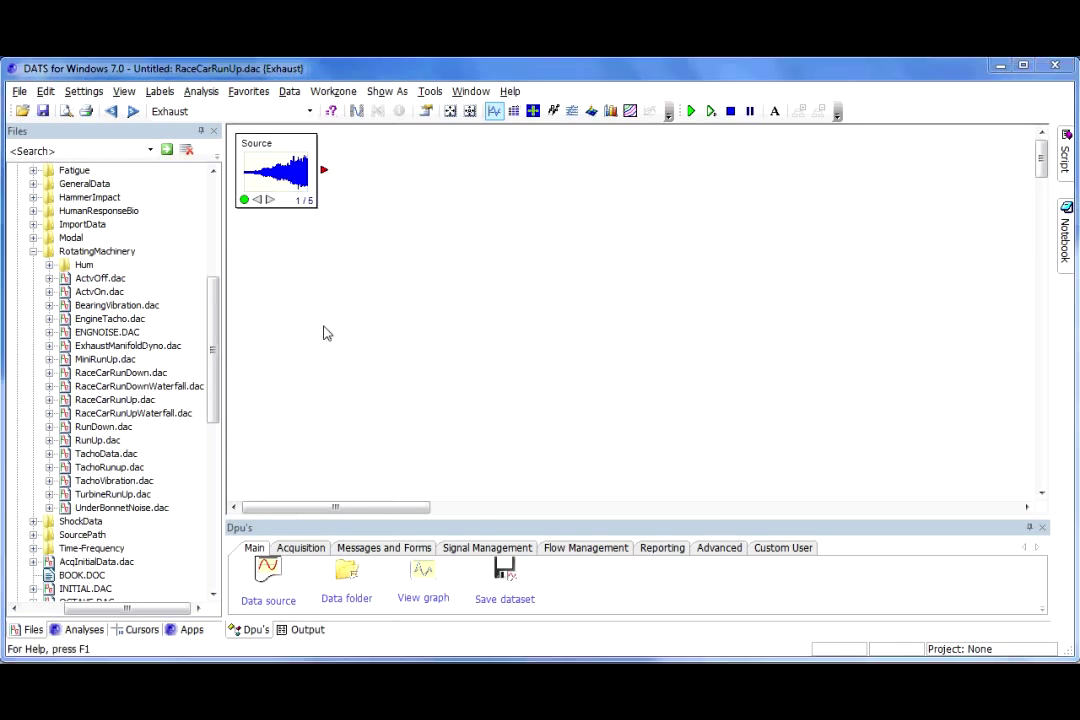
{"action": "left_click", "coordinate": [355, 540]}
{"action": "left_click", "coordinate": [359, 236]}
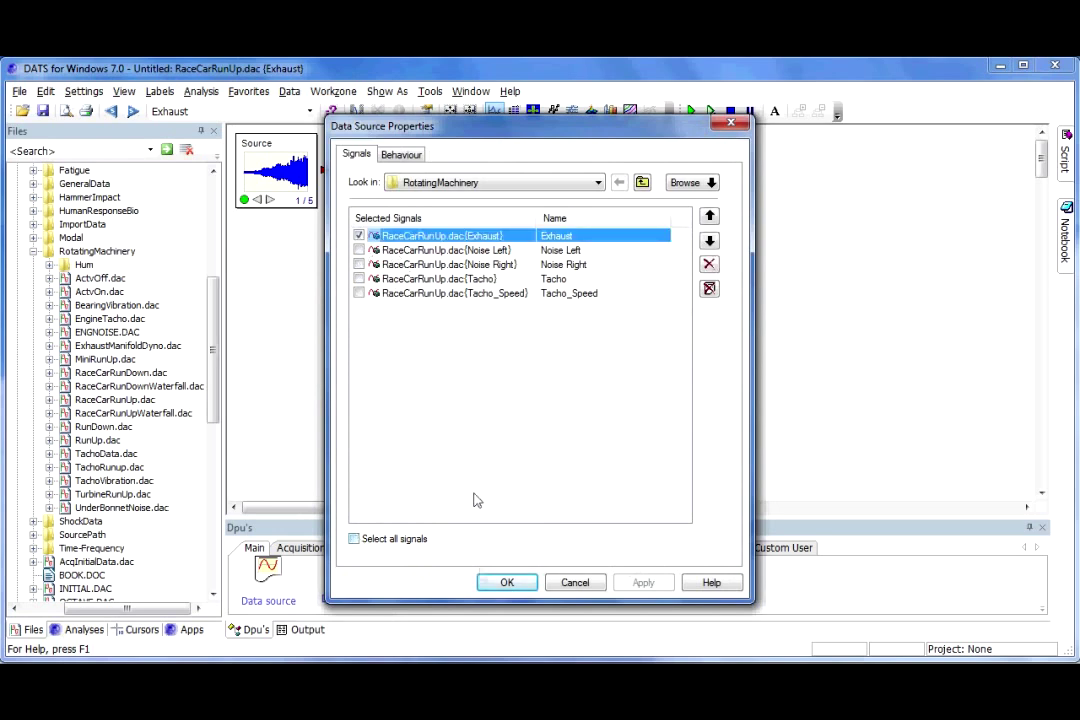
{"action": "left_click", "coordinate": [507, 584]}
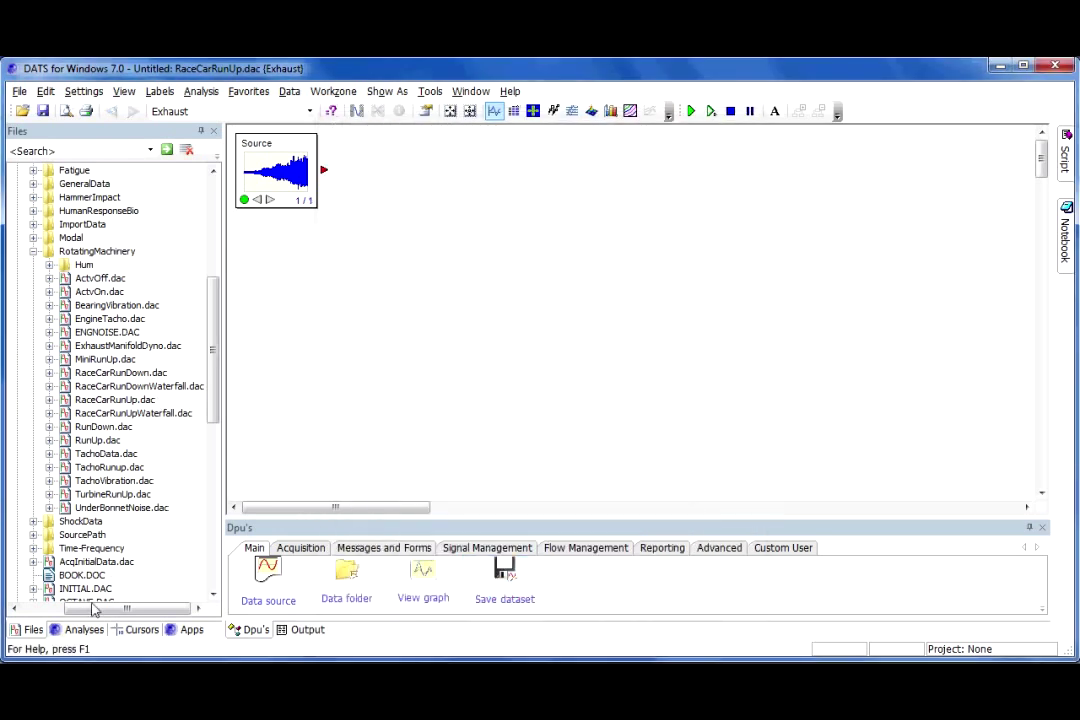
Step: Run an Auto Spectral Density (ASD) analysis on the Exhaust signal with the default parameters
{"action": "left_click", "coordinate": [84, 629]}
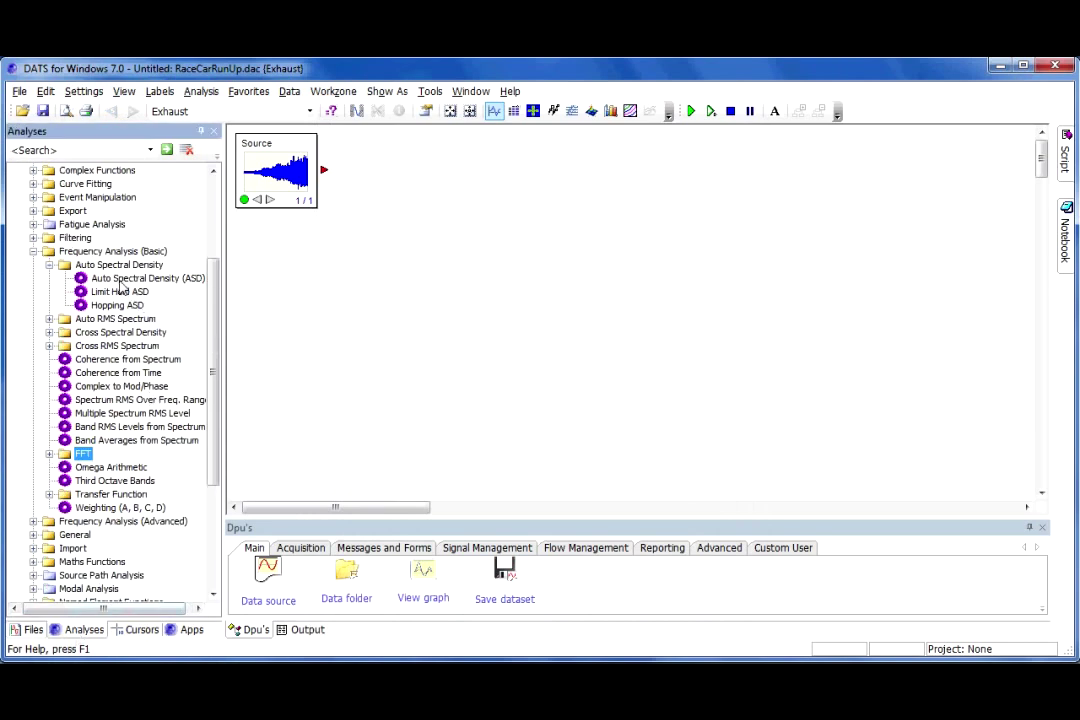
{"action": "double_click", "coordinate": [119, 280]}
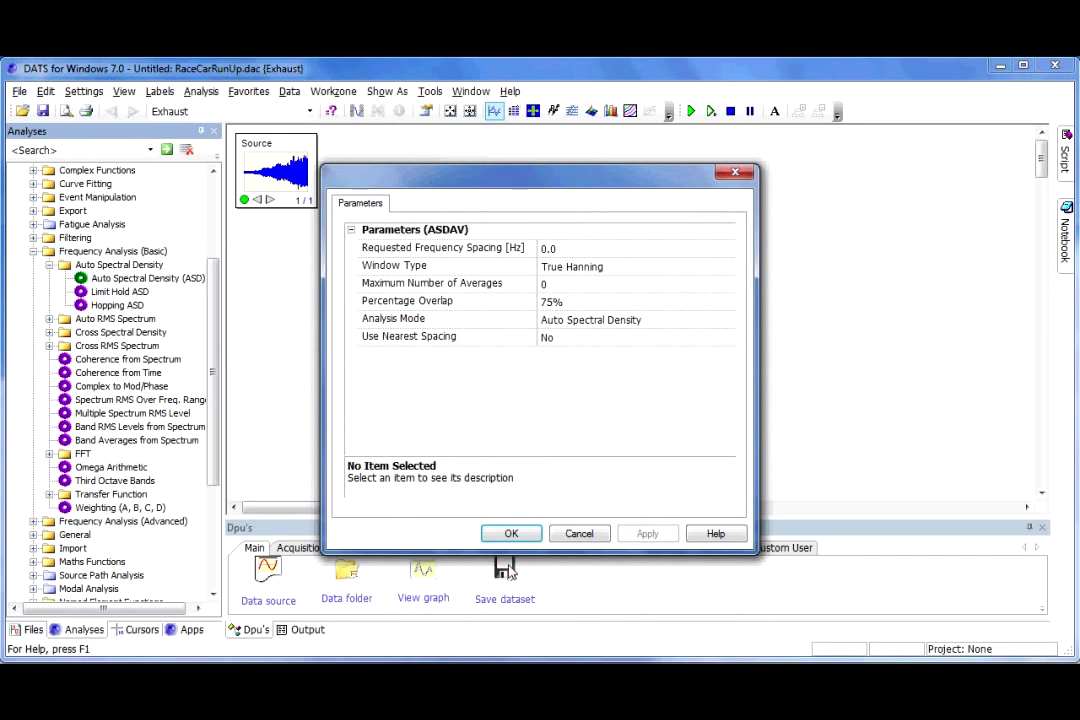
{"action": "left_click", "coordinate": [511, 534]}
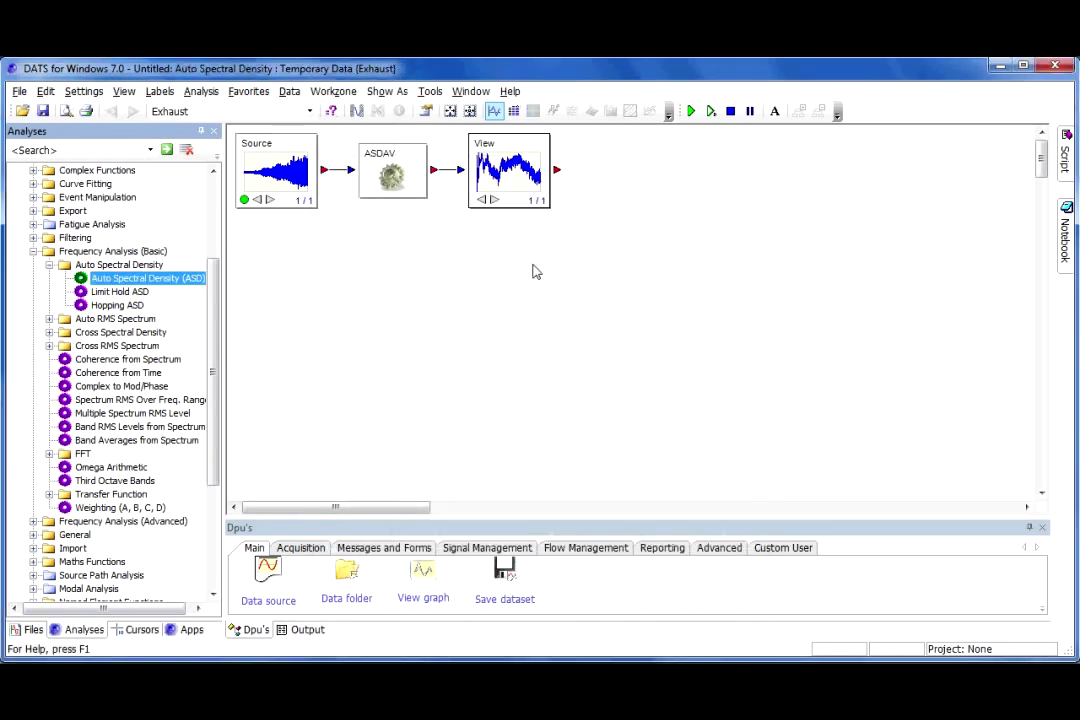
Step: Examine the Auto Spectral Density result in a maximized graph and close it
{"action": "double_click", "coordinate": [527, 190]}
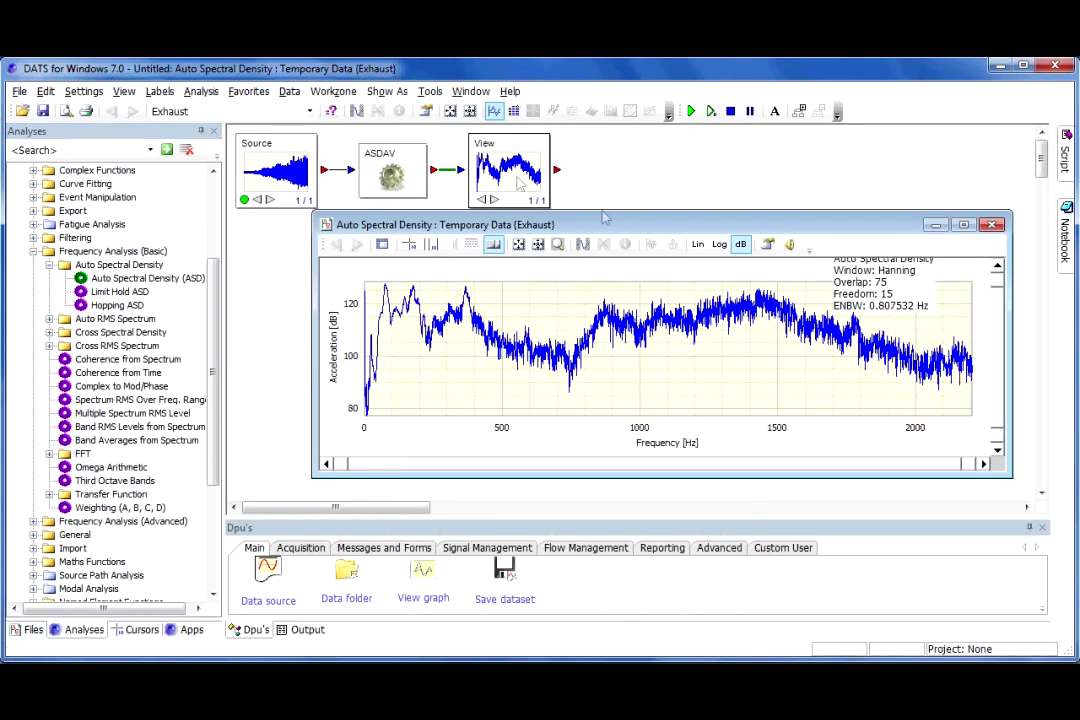
{"action": "left_click", "coordinate": [962, 224]}
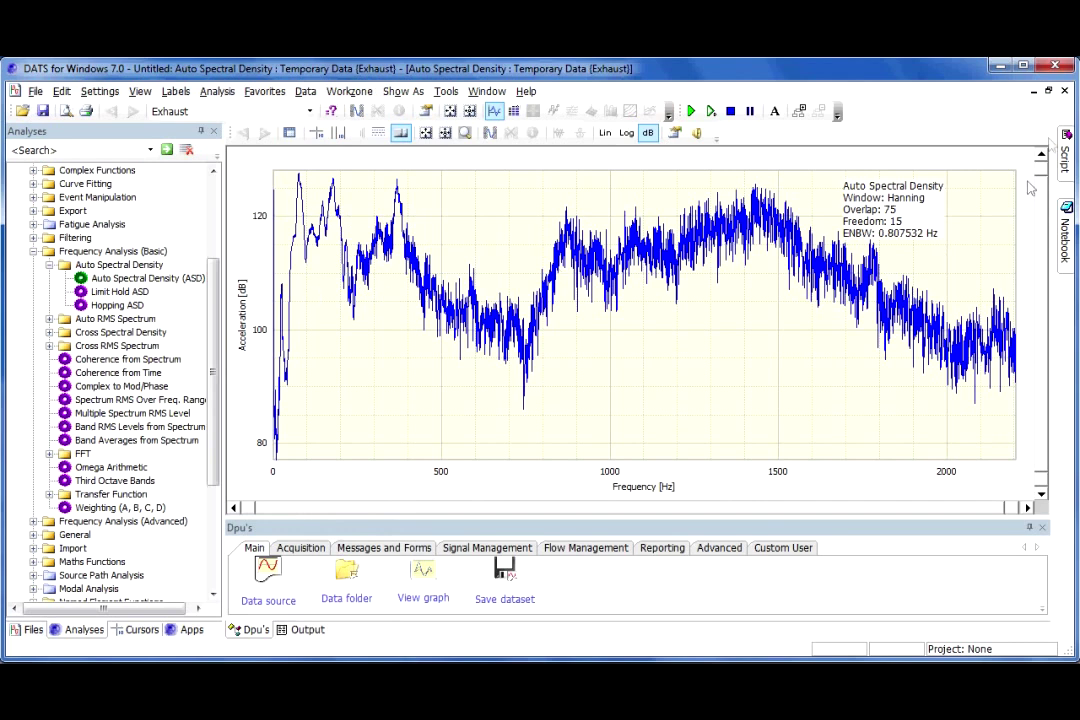
{"action": "left_click", "coordinate": [1049, 91]}
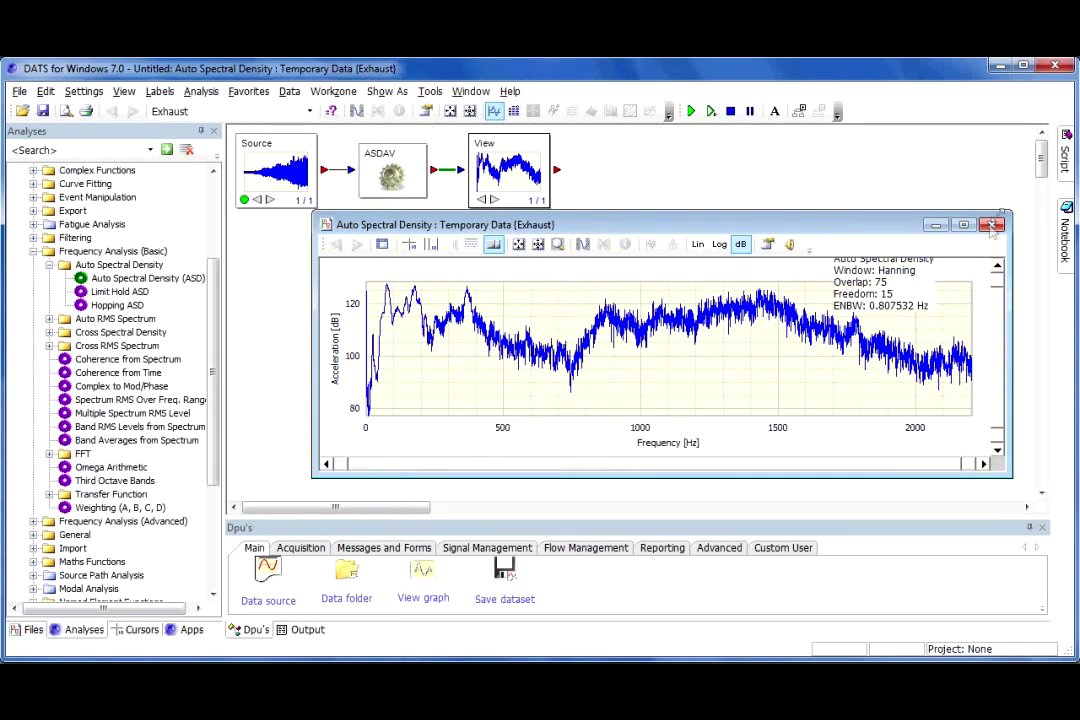
{"action": "left_click", "coordinate": [990, 224]}
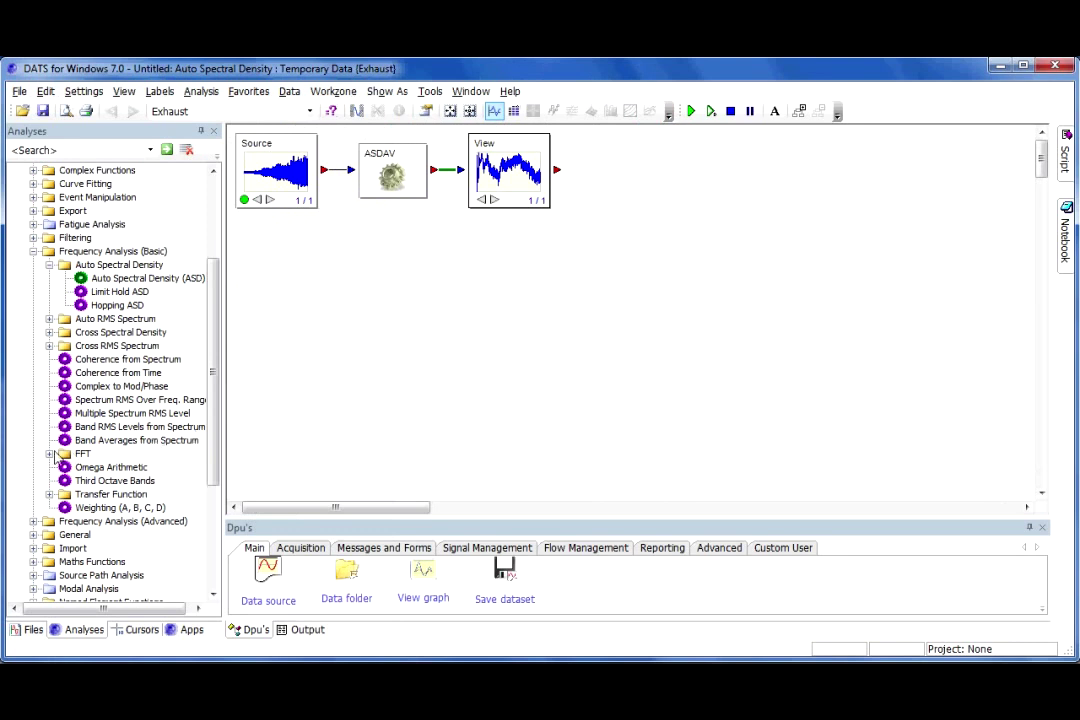
Step: Run a Hopping FFT on the Exhaust source signal with 5 Hz frequency spacing and a 0.05 s hop time
{"action": "left_click", "coordinate": [49, 454]}
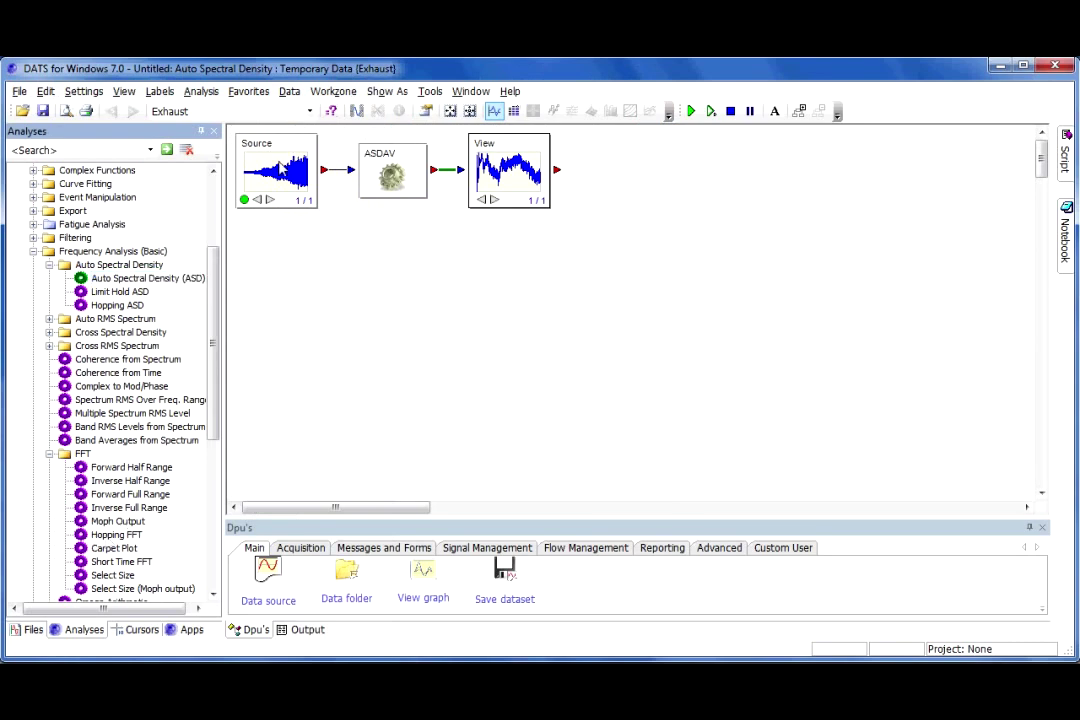
{"action": "double_click", "coordinate": [118, 536]}
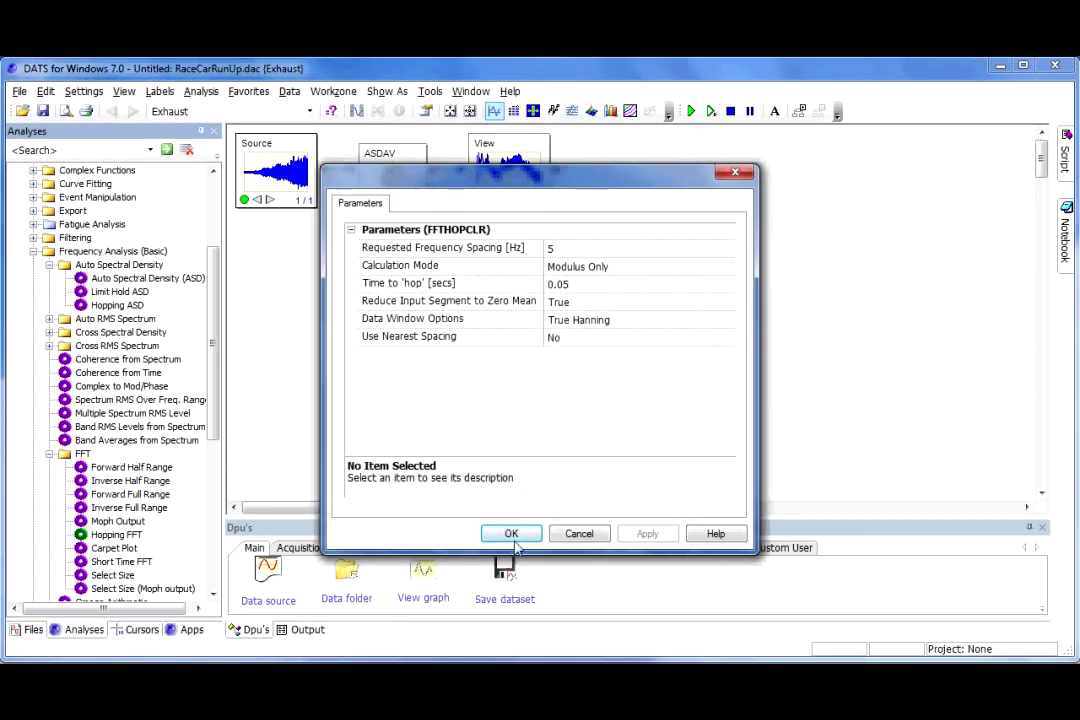
{"action": "left_click", "coordinate": [511, 535]}
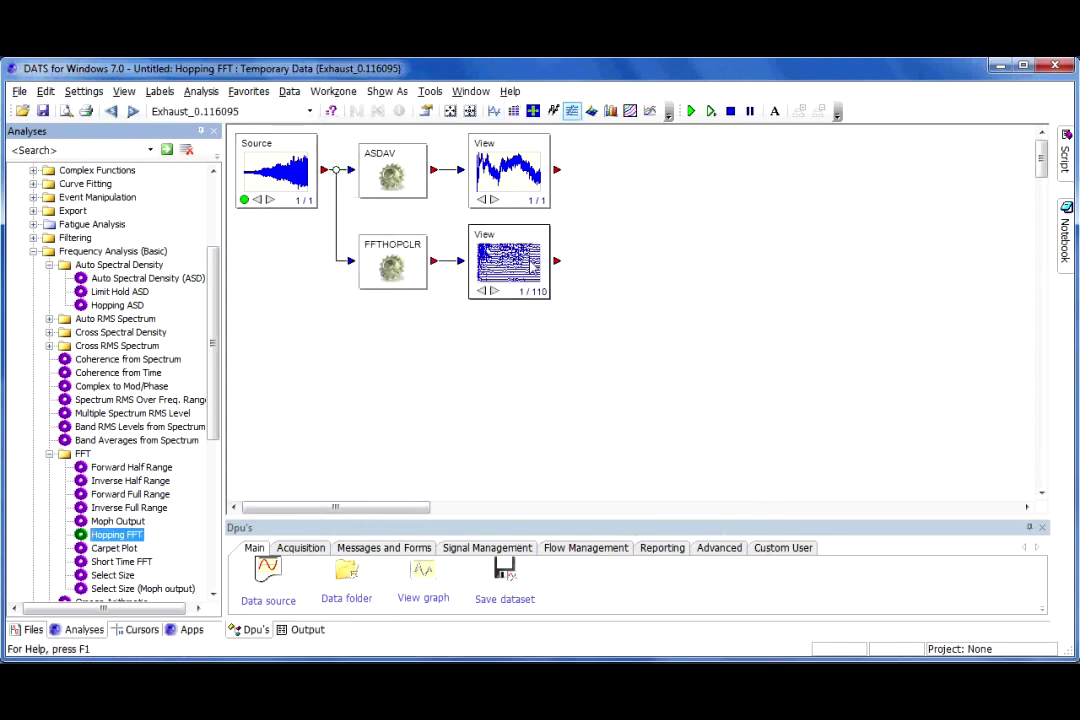
Step: Display the Hopping FFT result as an intensity plot with a logarithmic amplitude scale and close its graph
{"action": "double_click", "coordinate": [532, 275]}
{"action": "left_click", "coordinate": [987, 247]}
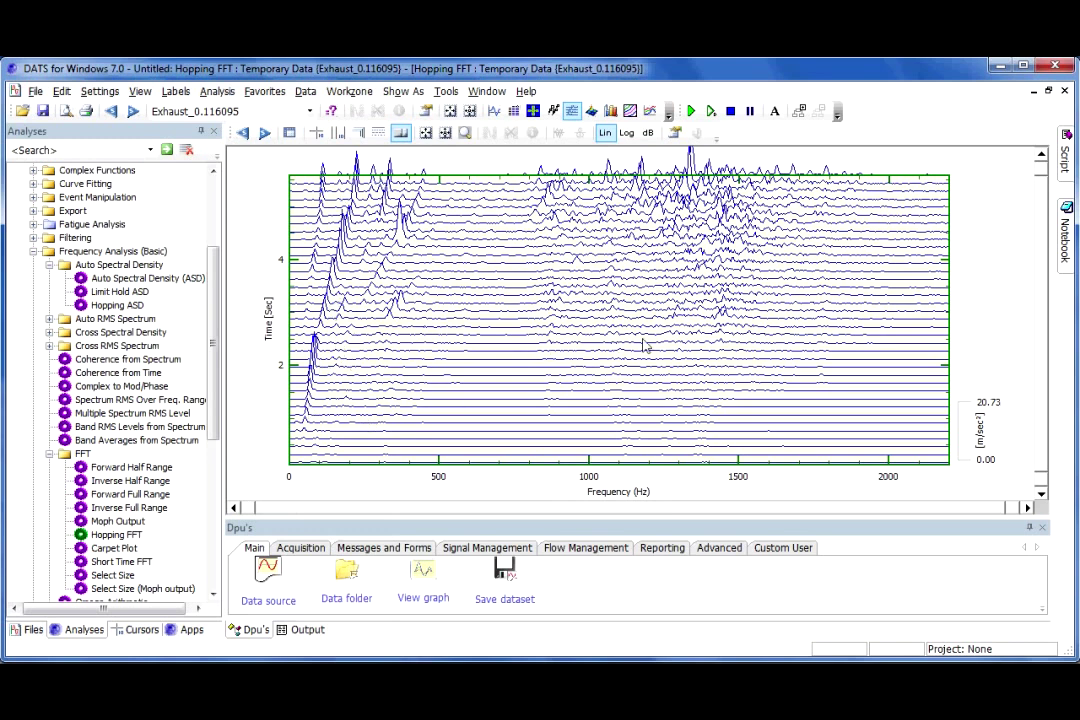
{"action": "left_click", "coordinate": [535, 112]}
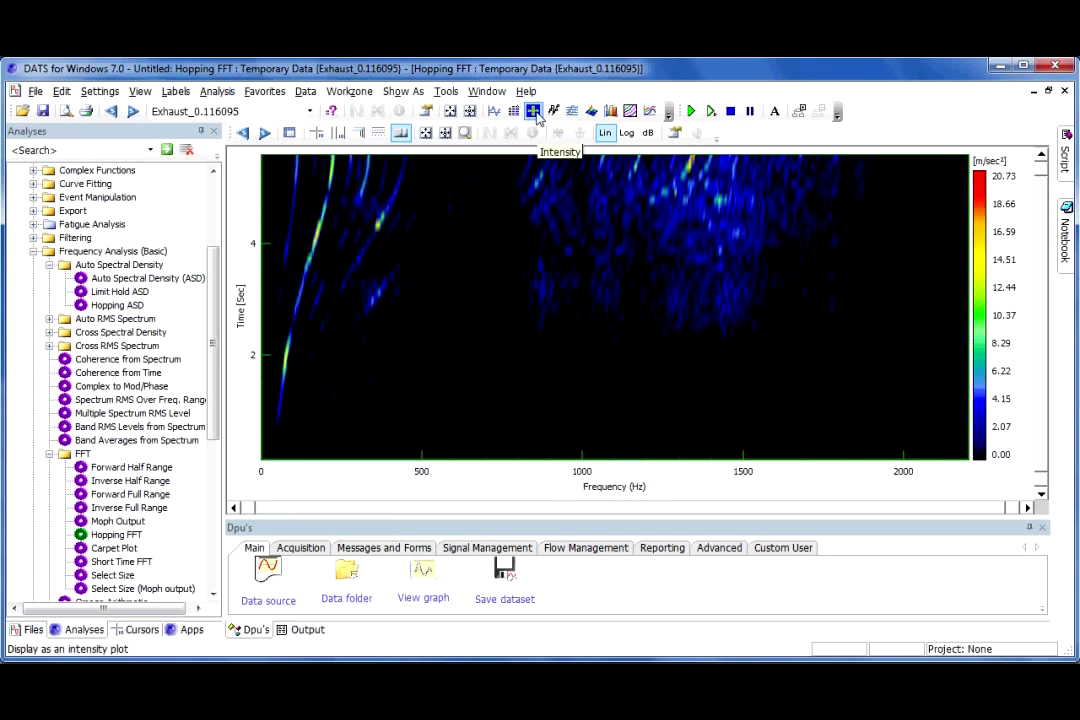
{"action": "left_click", "coordinate": [627, 135]}
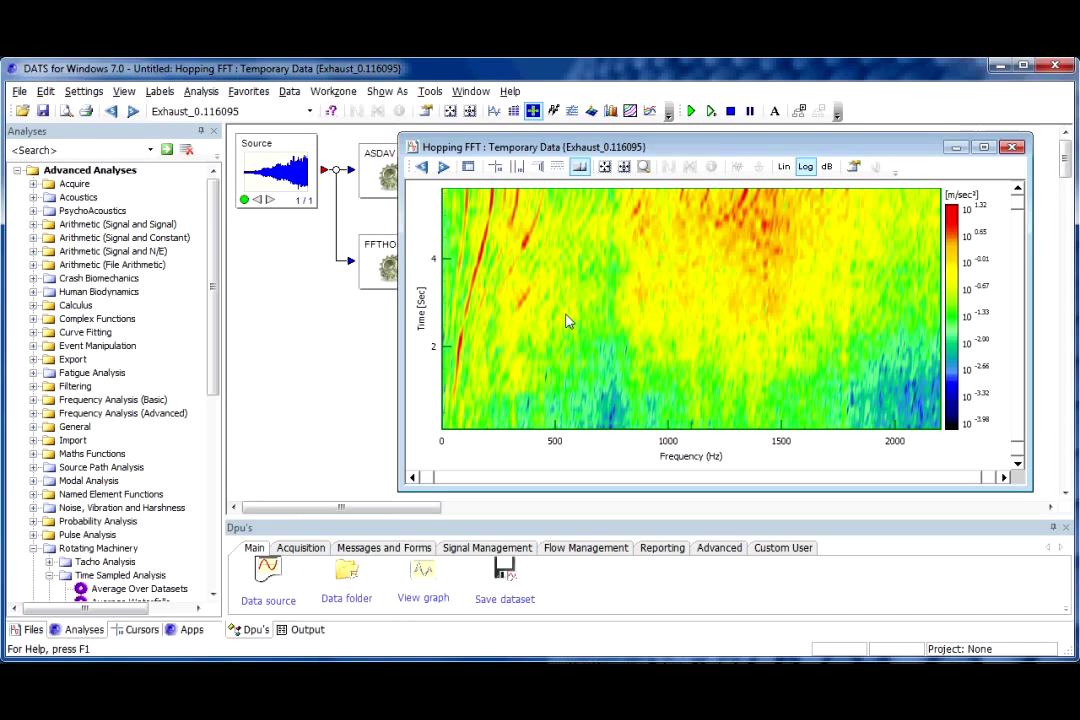
{"action": "left_click", "coordinate": [1013, 148]}
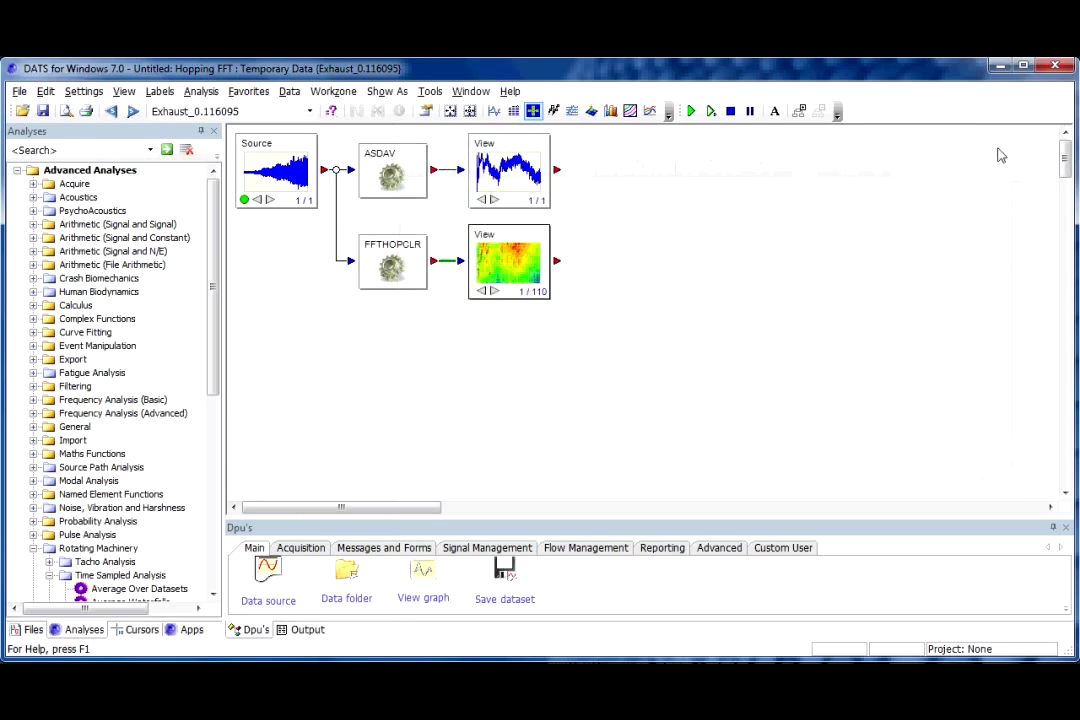
Step: Add the Tacho signal of RaceCarRunUp.dac to the data source's selected signals
{"action": "right_click", "coordinate": [275, 179]}
{"action": "left_click", "coordinate": [318, 324]}
{"action": "left_click", "coordinate": [359, 279]}
{"action": "left_click", "coordinate": [507, 583]}
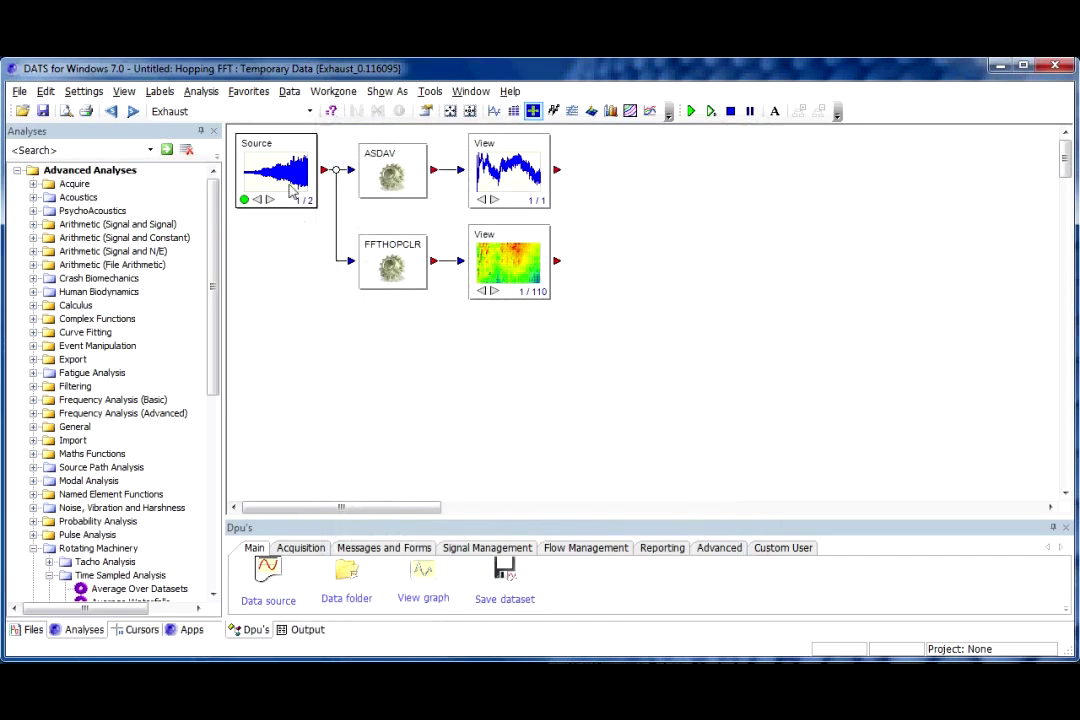
Step: Switch the source block to its Tacho signal and open that signal's graph maximized
{"action": "left_click", "coordinate": [134, 112]}
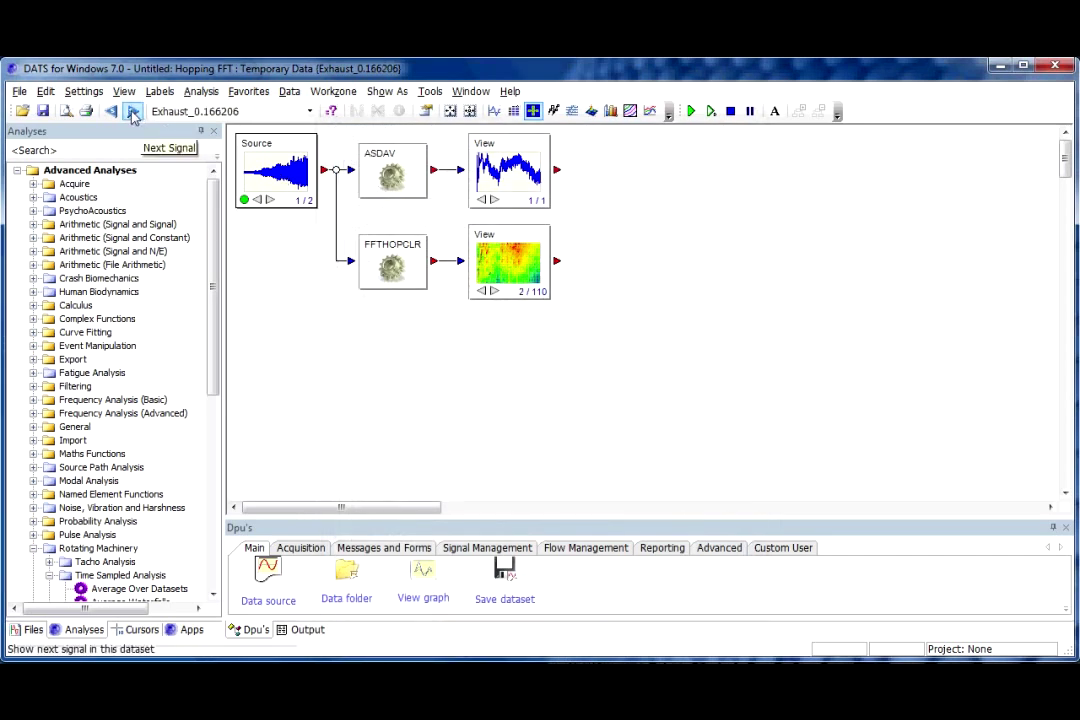
{"action": "left_click", "coordinate": [132, 112]}
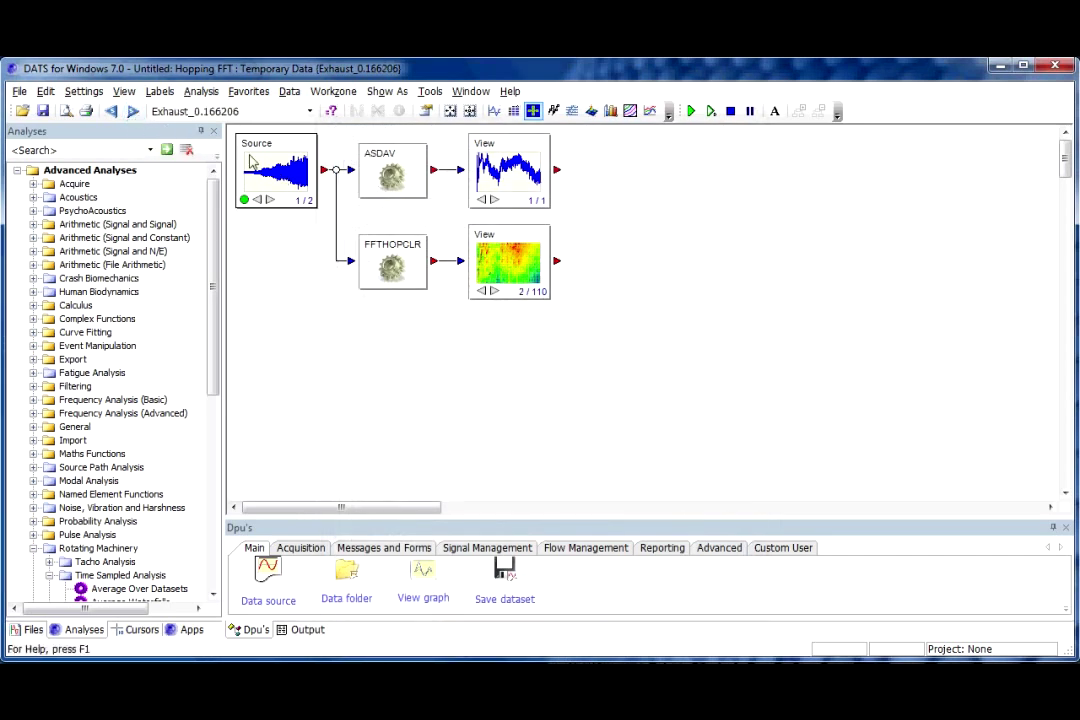
{"action": "left_click", "coordinate": [132, 112]}
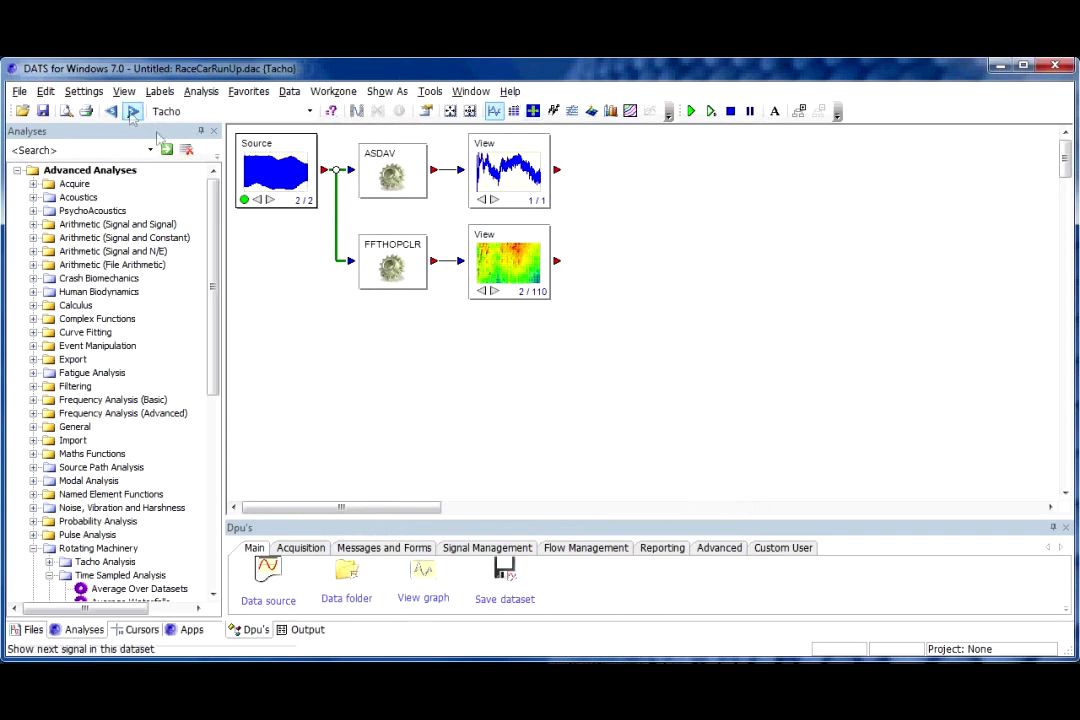
{"action": "double_click", "coordinate": [275, 178]}
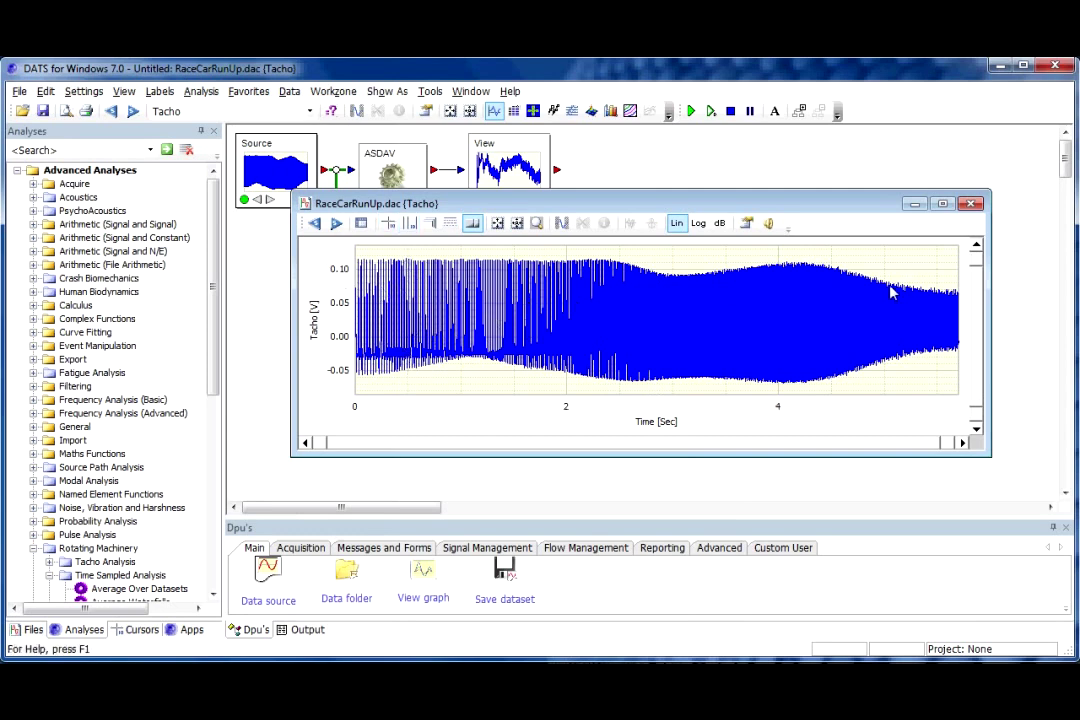
{"action": "left_click", "coordinate": [942, 203]}
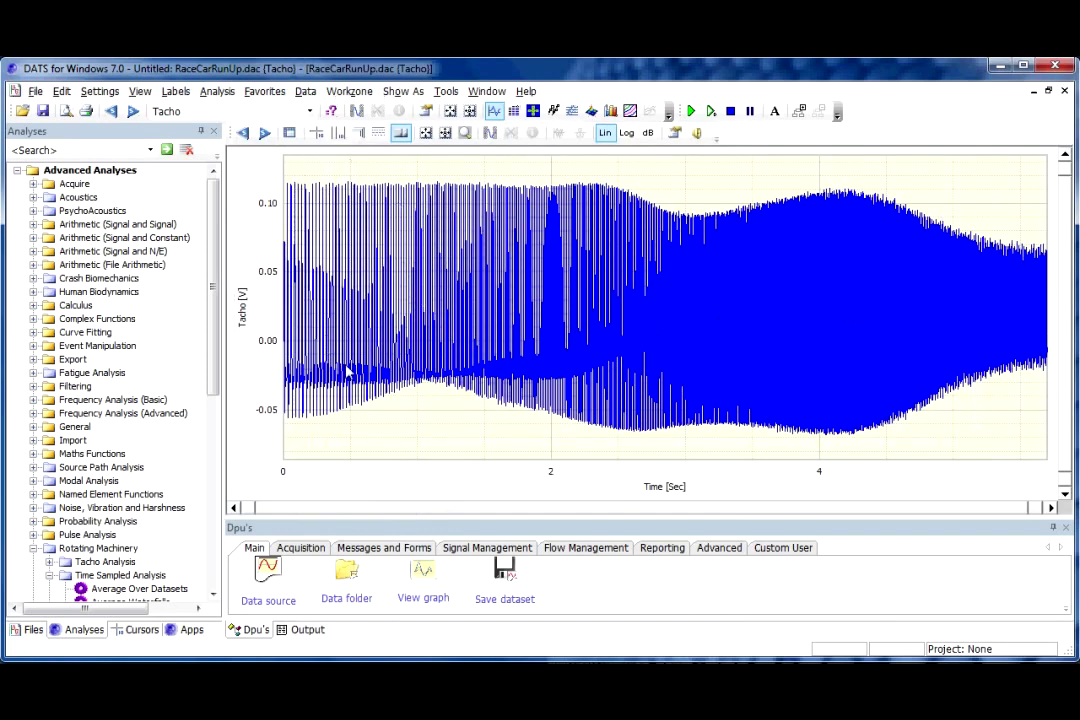
Step: Compare the zoomed-in Tacho pulses around 0.45–0.65 s with those around 4.60–4.80 s and close the graph
{"action": "left_click_drag", "start_coordinate": [371, 418], "coordinate": [344, 180]}
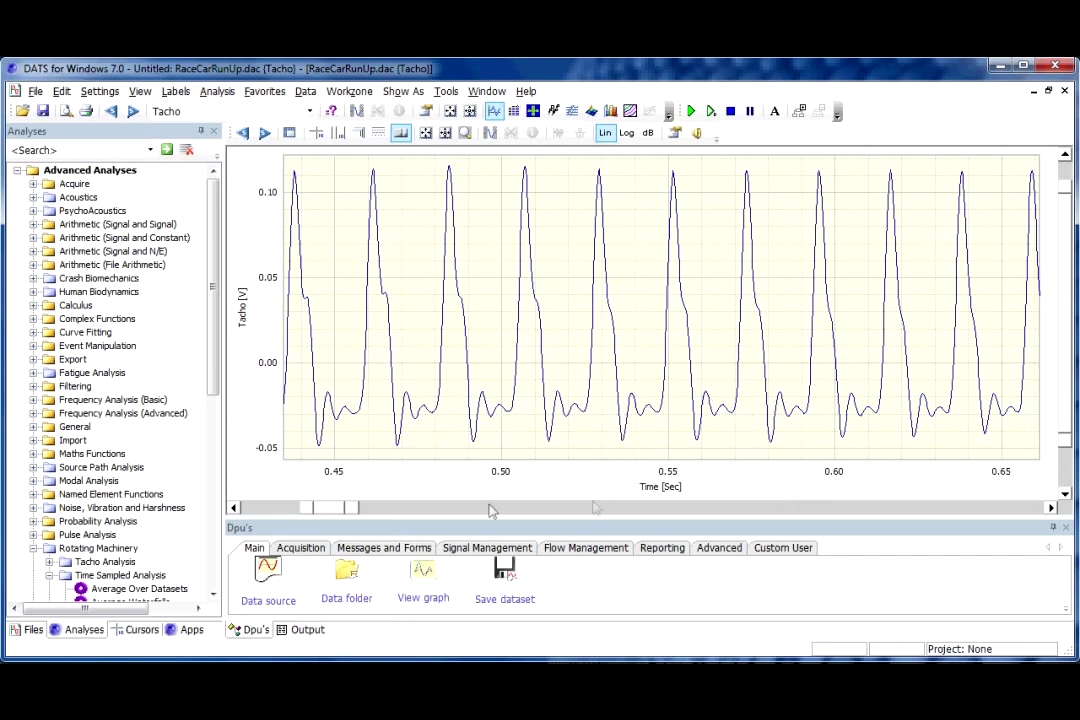
{"action": "left_click_drag", "start_coordinate": [334, 512], "coordinate": [901, 507]}
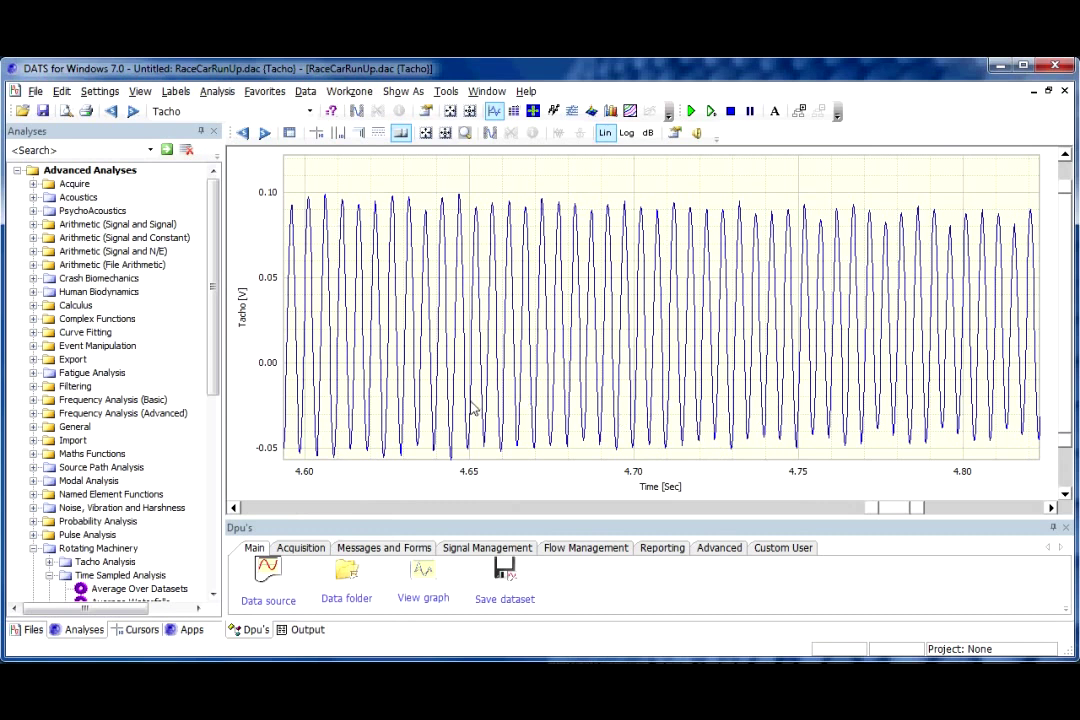
{"action": "left_click", "coordinate": [1050, 92]}
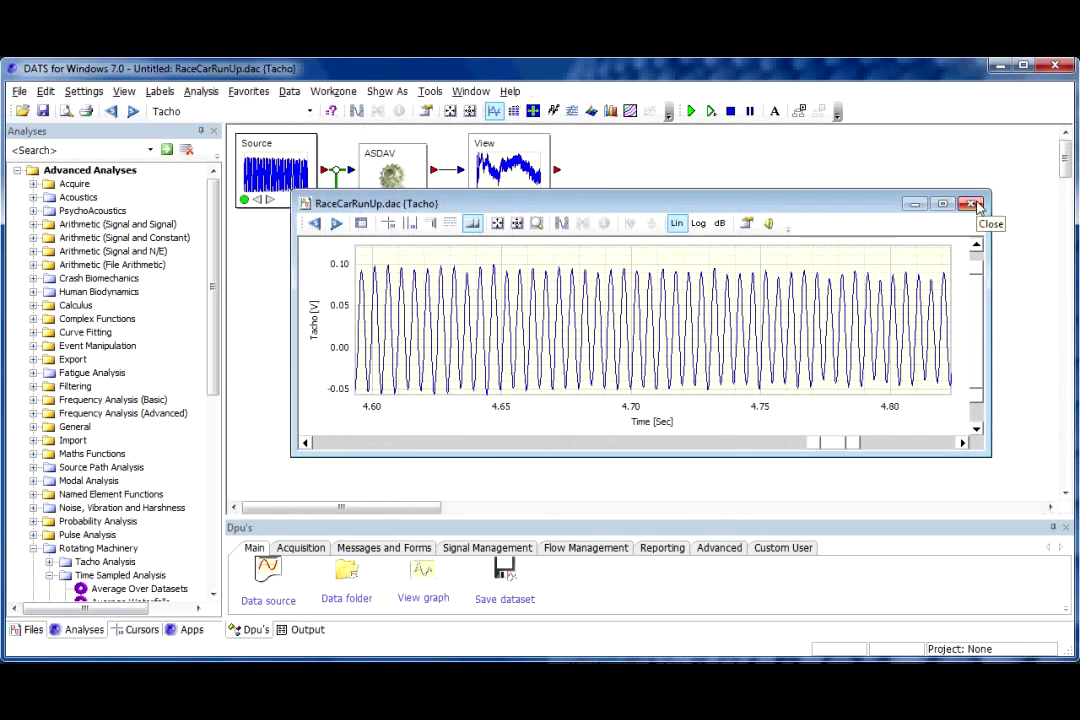
{"action": "left_click", "coordinate": [970, 204]}
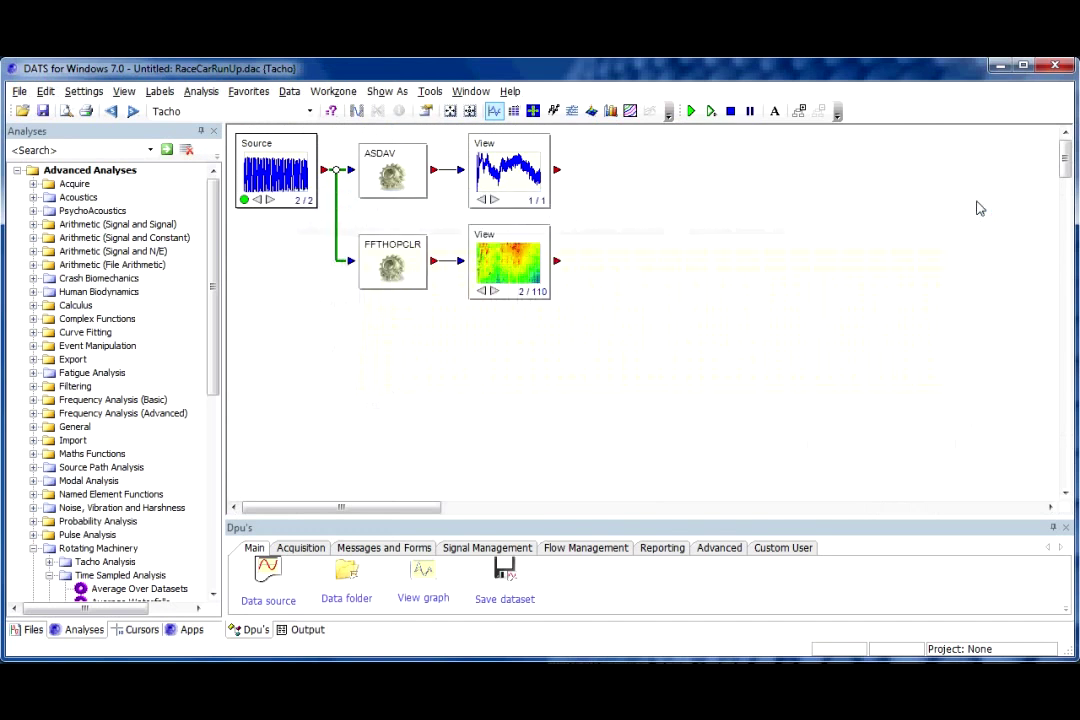
Step: Add the Tacho_Speed signal of RaceCarRunUp.dac to the data source's selected signals
{"action": "right_click", "coordinate": [262, 170]}
{"action": "left_click", "coordinate": [294, 333]}
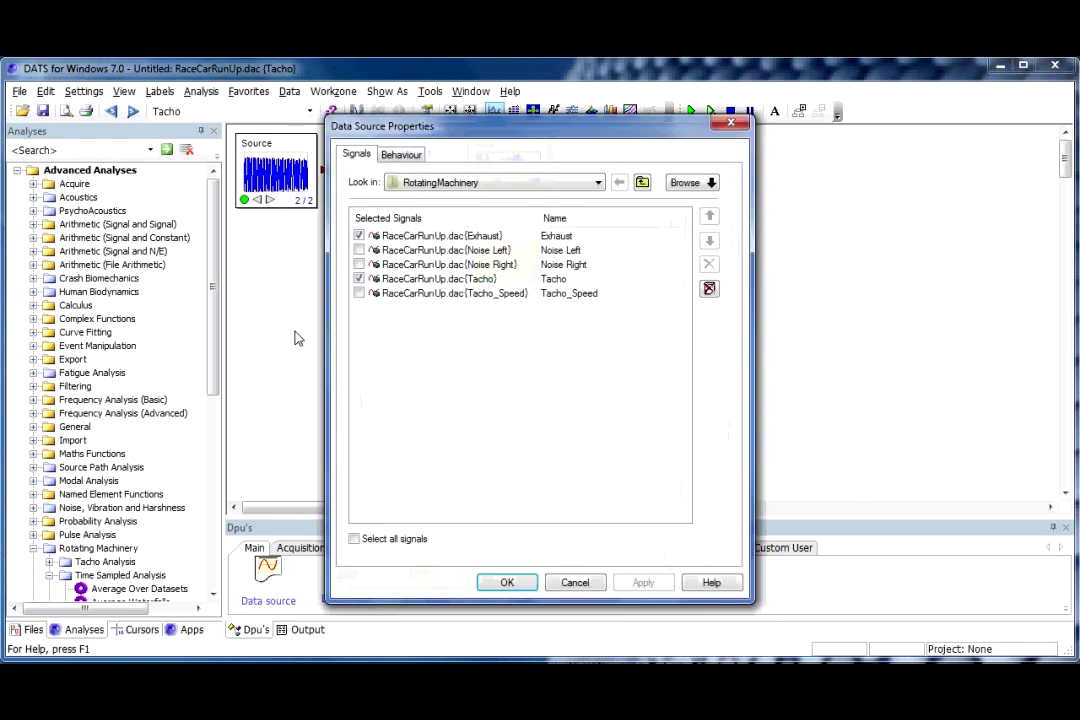
{"action": "left_click", "coordinate": [359, 293]}
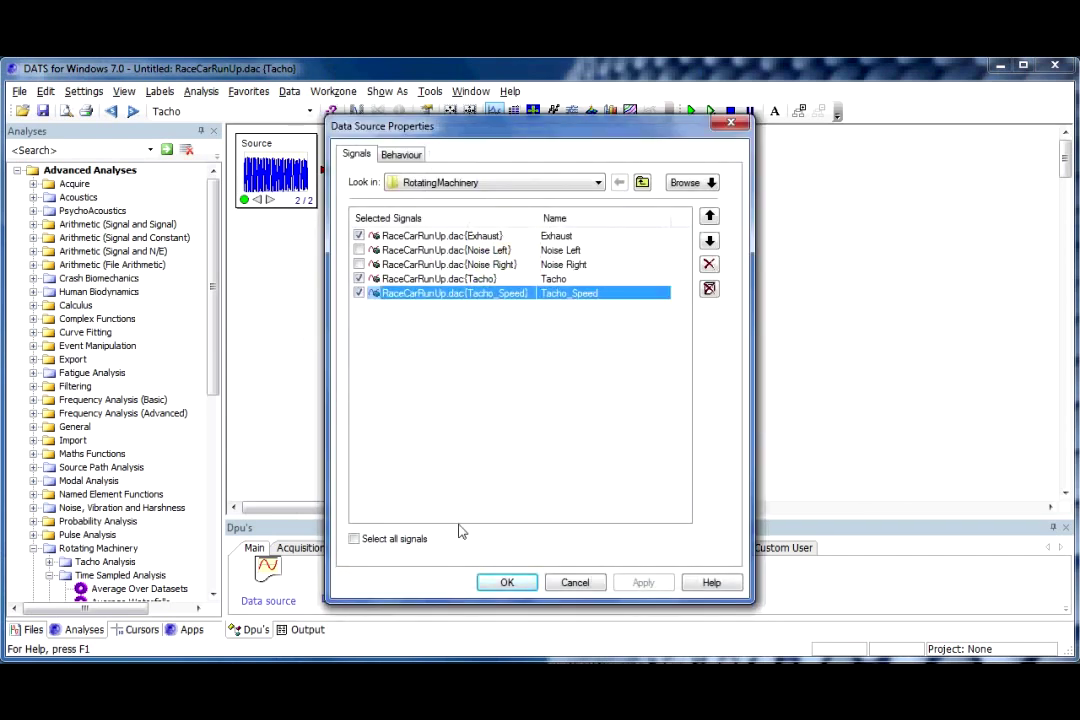
{"action": "left_click", "coordinate": [507, 584]}
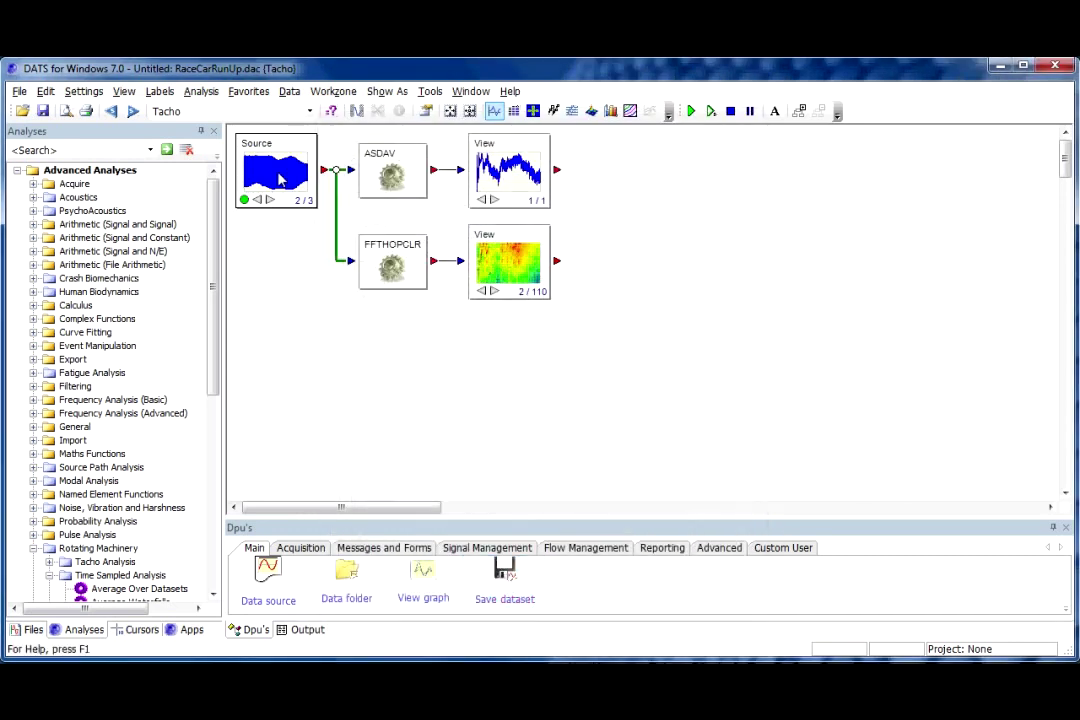
Step: Switch the source block to its Tacho_Speed signal, examine the speed curve in a maximized graph, and close it
{"action": "left_click", "coordinate": [133, 111]}
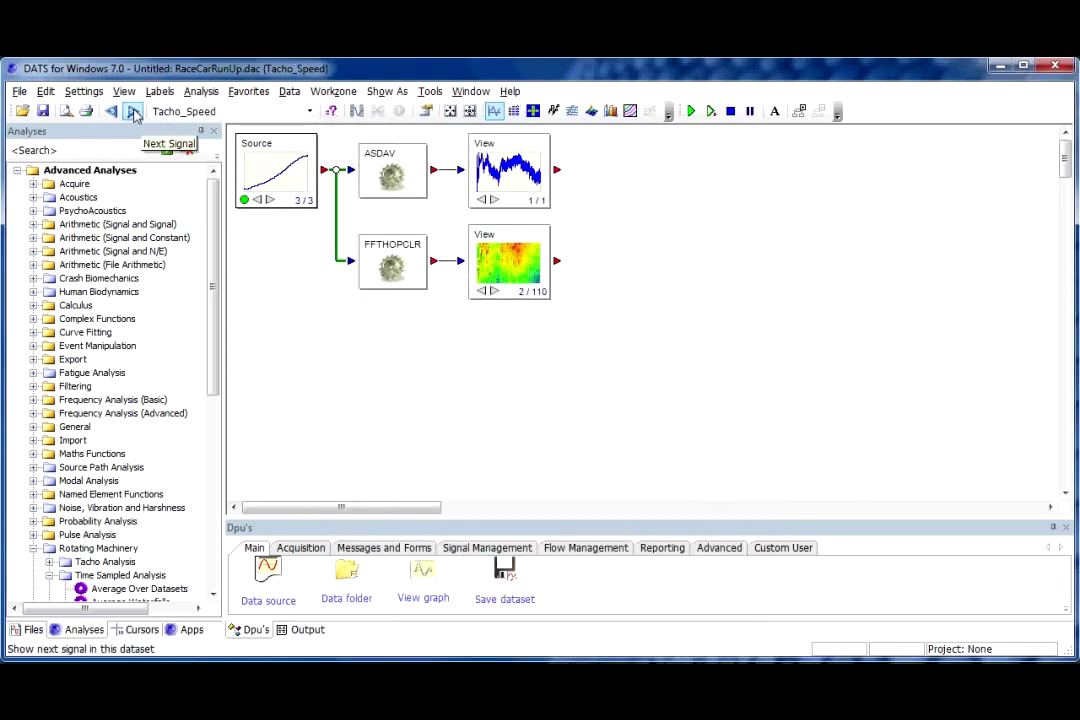
{"action": "double_click", "coordinate": [280, 188]}
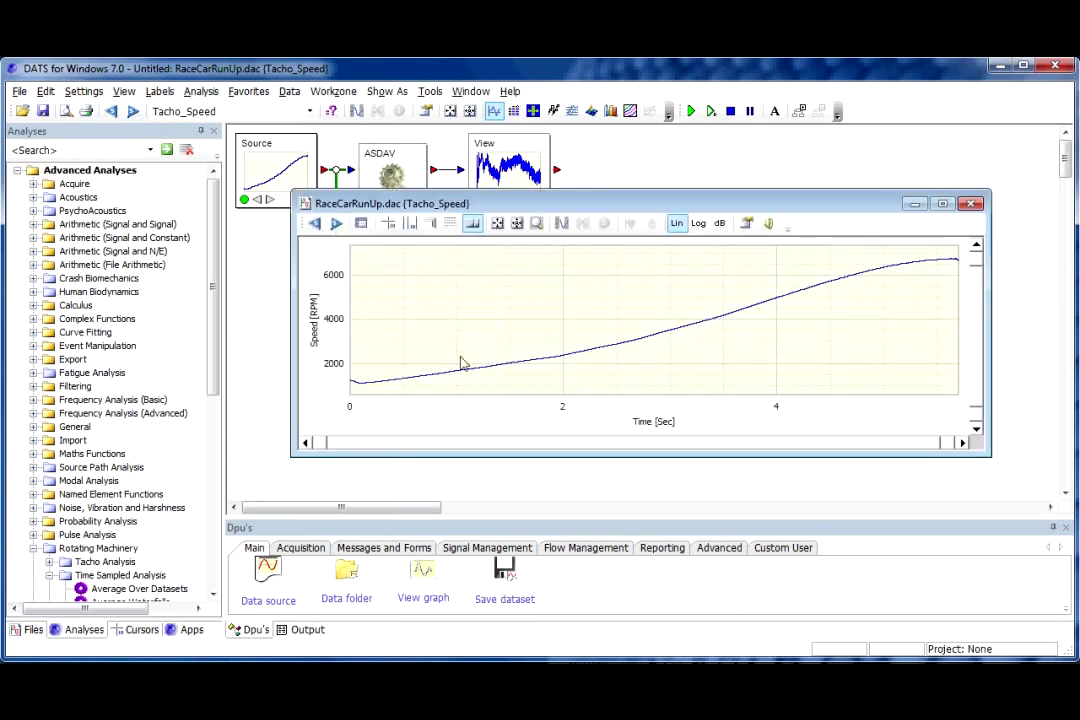
{"action": "left_click", "coordinate": [942, 204]}
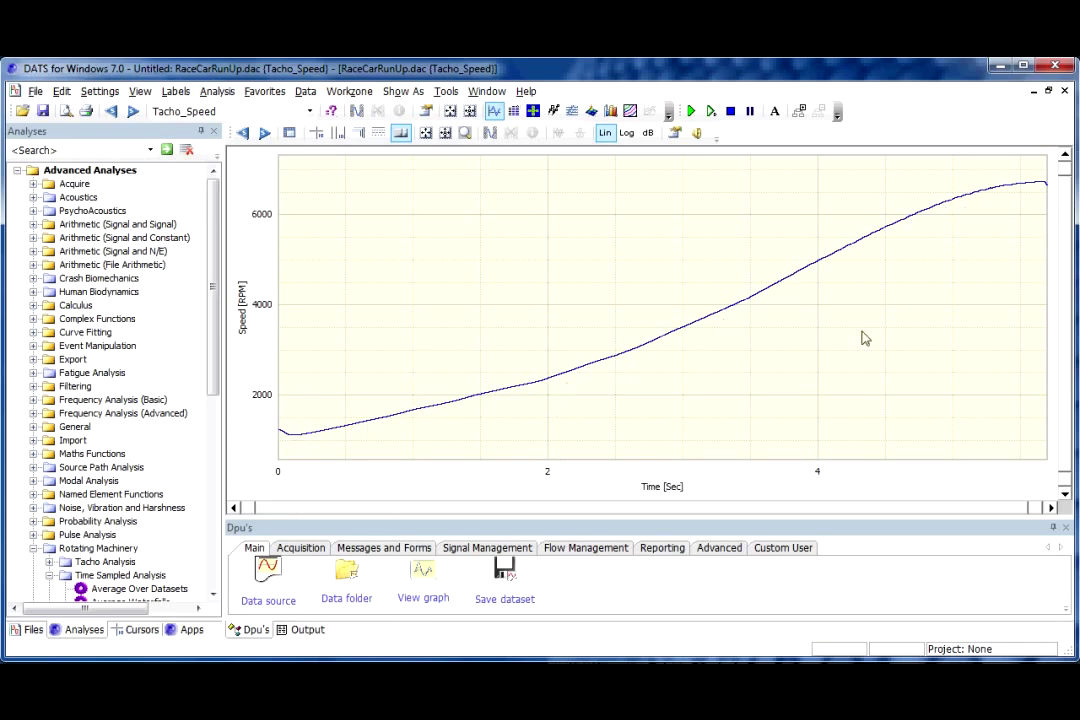
{"action": "left_click", "coordinate": [1050, 91]}
{"action": "left_click", "coordinate": [971, 205]}
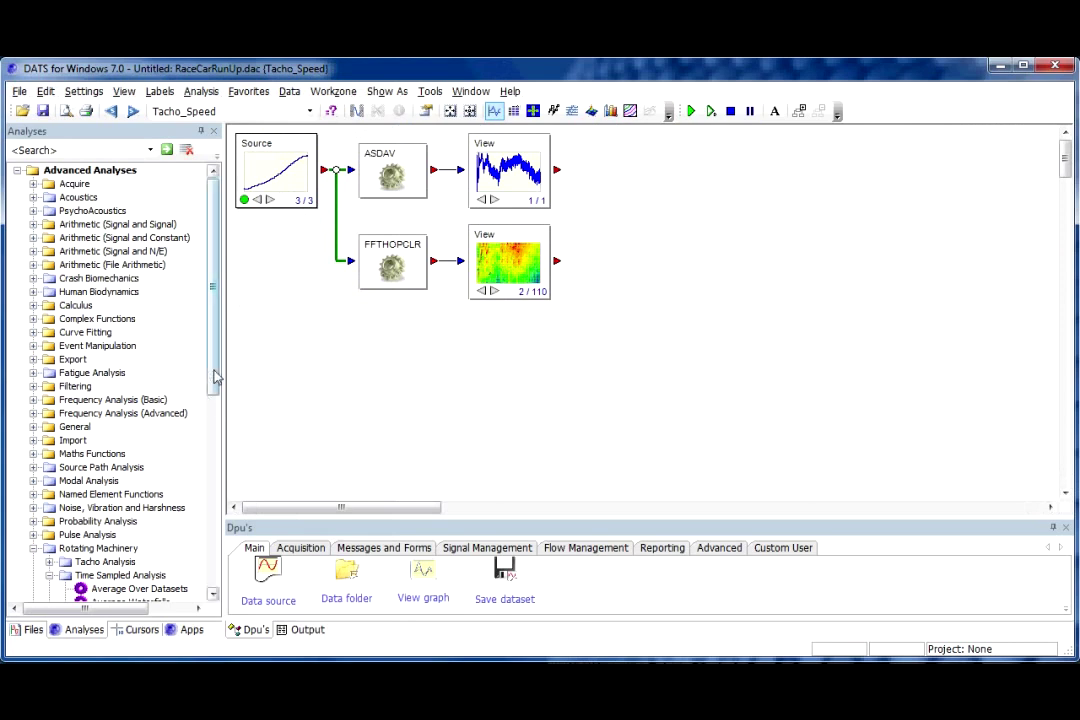
Step: Find the tacho-based Waterfall analysis and deselect Tacho_Speed and Tacho in the data source, keeping only the Exhaust signal
{"action": "left_click_drag", "start_coordinate": [211, 382], "coordinate": [230, 455]}
{"action": "scroll", "coordinate": [122, 398], "scroll_direction": "down", "scroll_amount": 4}
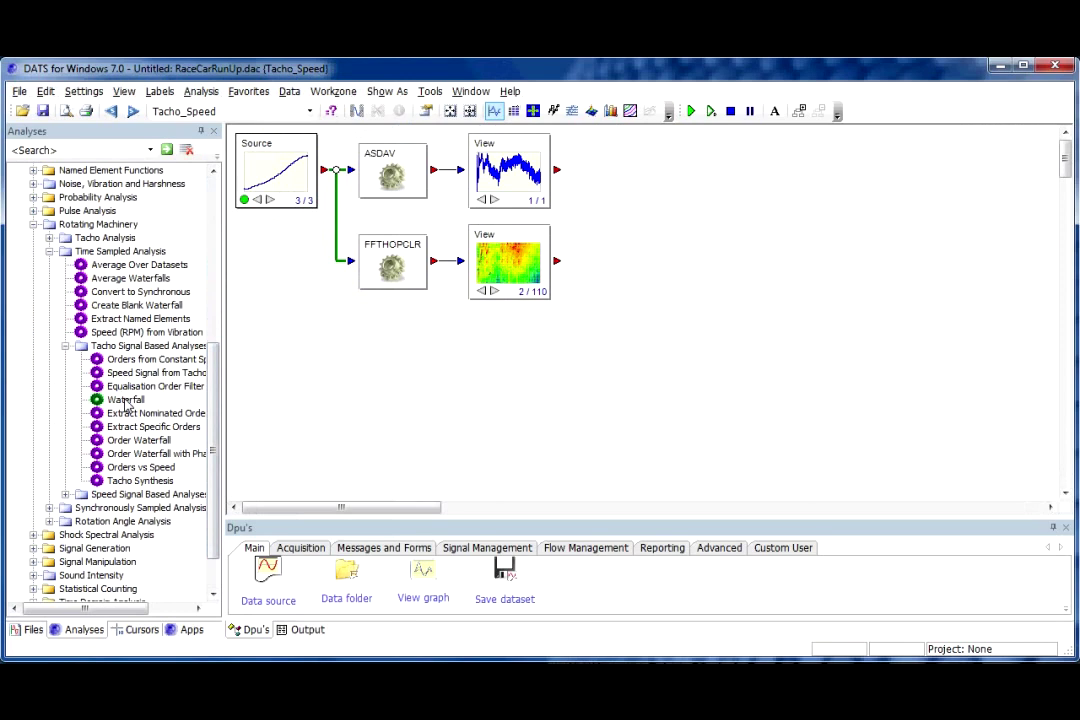
{"action": "right_click", "coordinate": [281, 172]}
{"action": "left_click", "coordinate": [318, 316]}
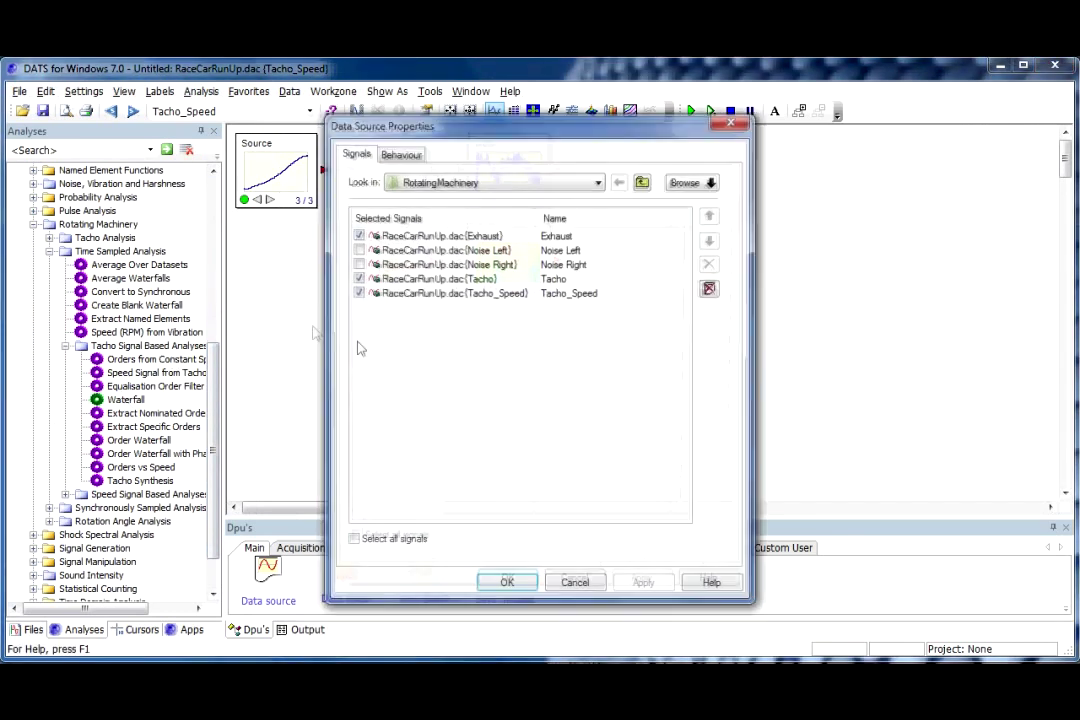
{"action": "left_click", "coordinate": [359, 293]}
{"action": "left_click", "coordinate": [360, 279]}
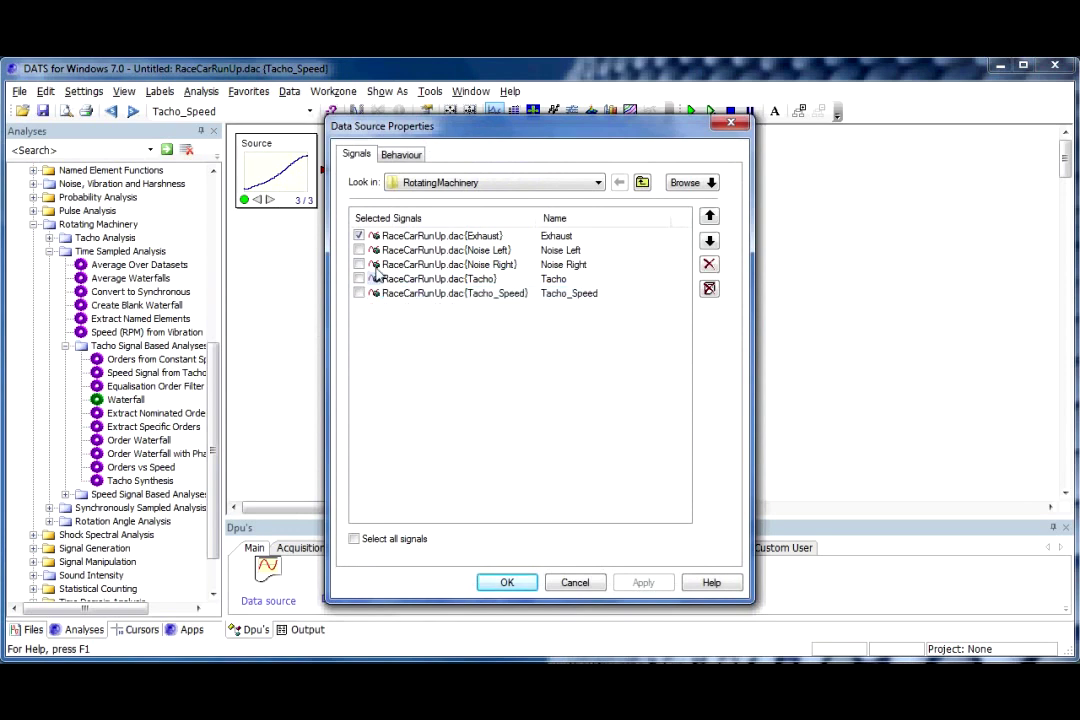
{"action": "left_click", "coordinate": [507, 583]}
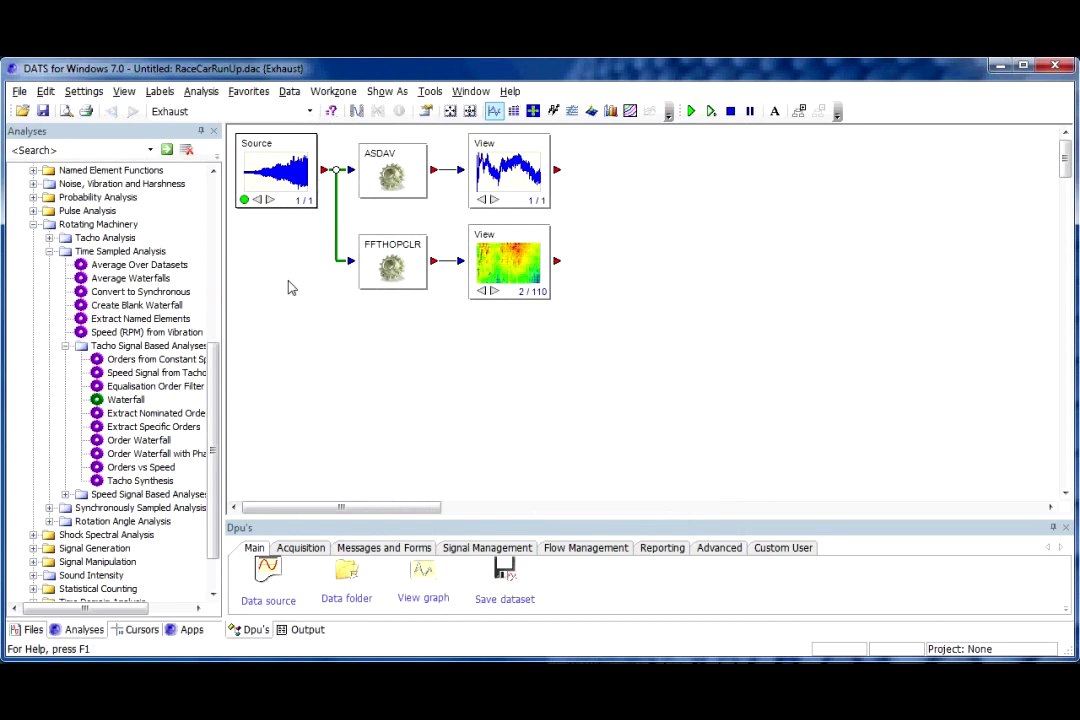
Step: Run the tacho-based Waterfall analysis on Exhaust with 2 pulses per rev and speeds from 1000 to 6000 RPM in 50 RPM increments
{"action": "double_click", "coordinate": [114, 400]}
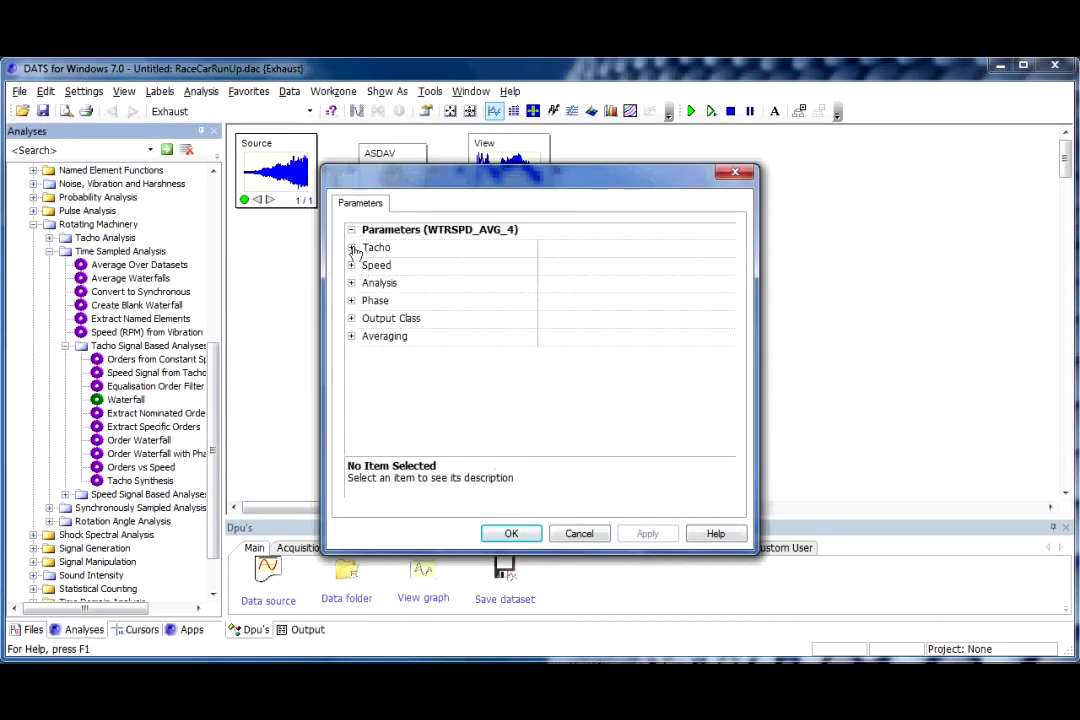
{"action": "left_click", "coordinate": [351, 247]}
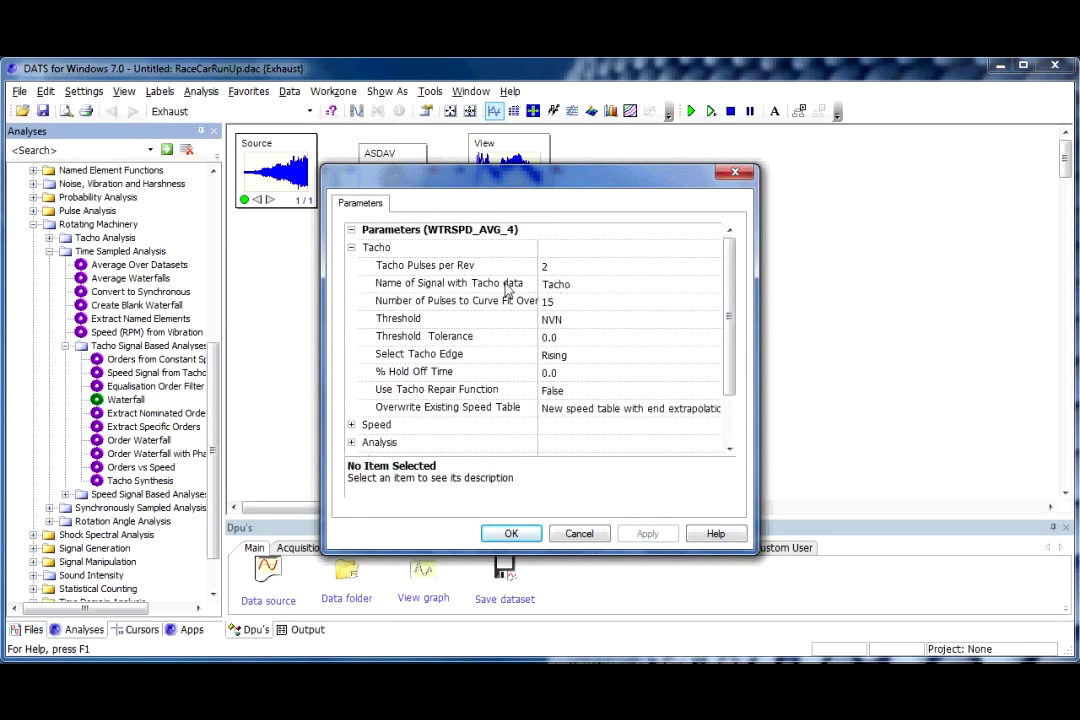
{"action": "left_click", "coordinate": [351, 425]}
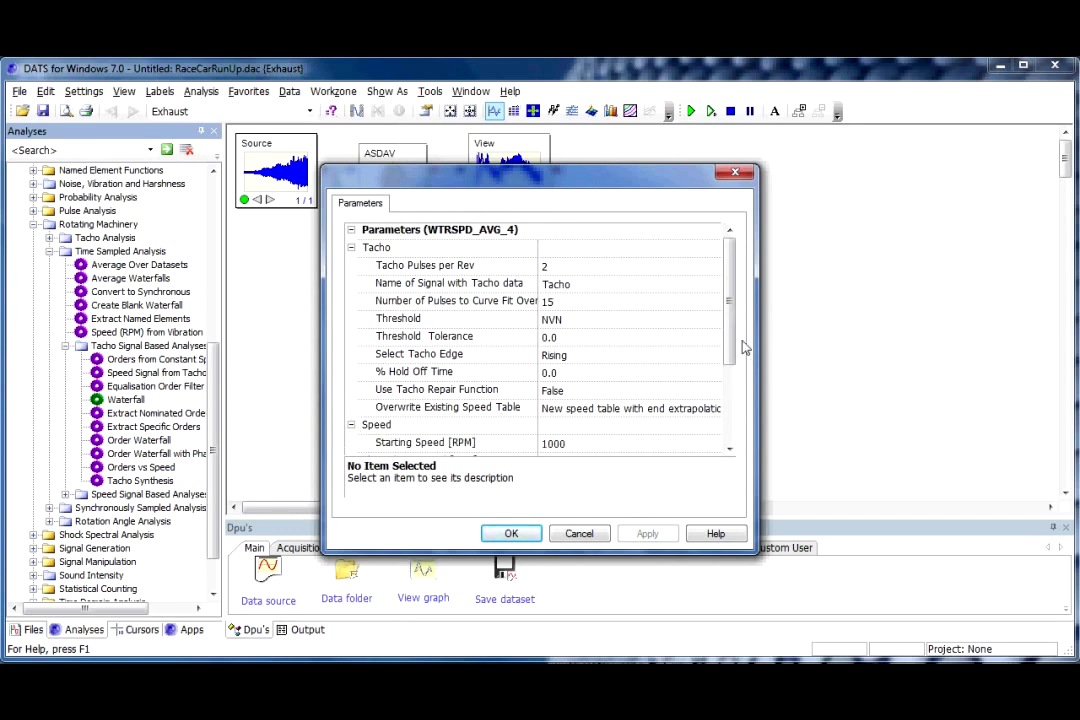
{"action": "scroll", "coordinate": [556, 333], "scroll_direction": "down", "scroll_amount": 3}
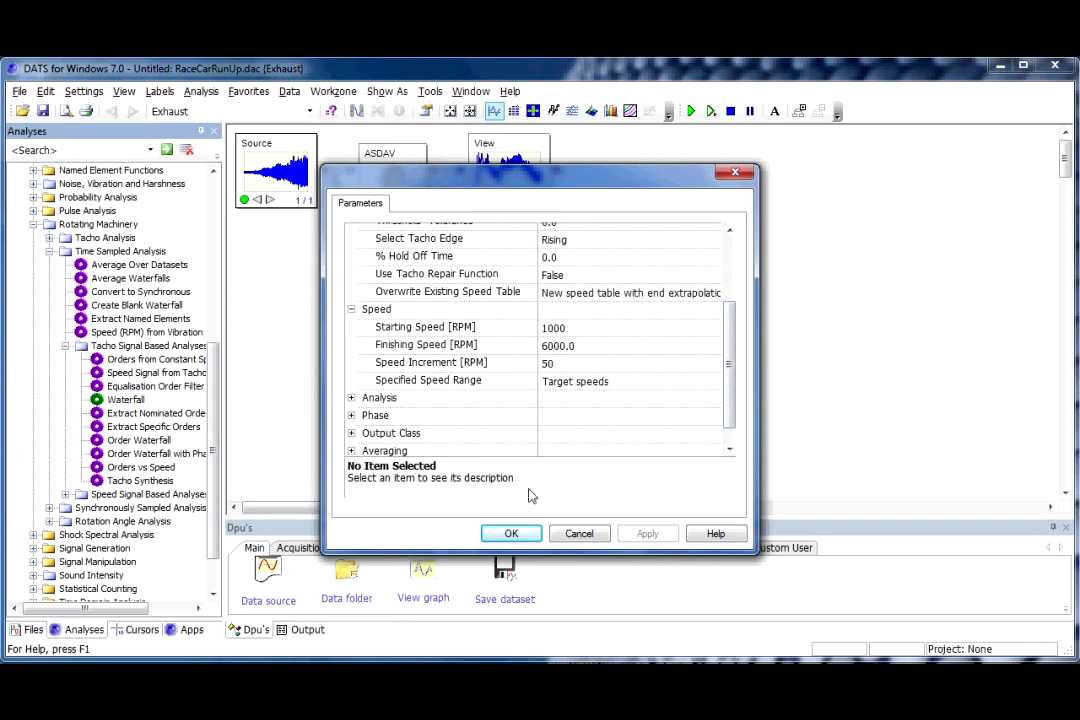
{"action": "left_click", "coordinate": [511, 534]}
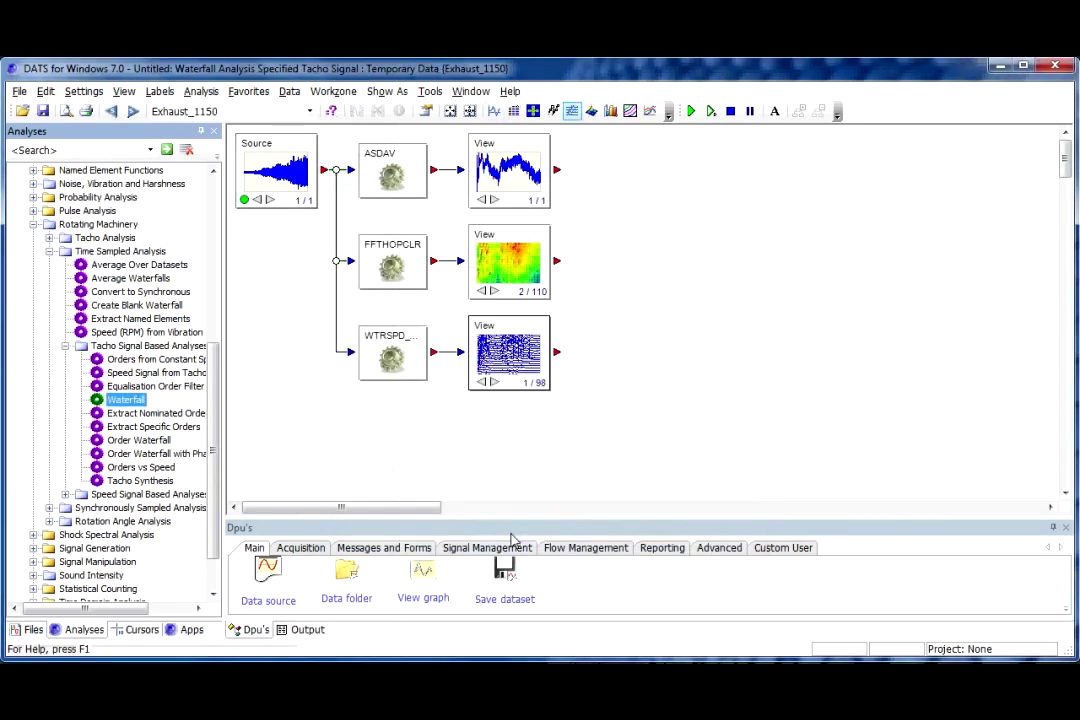
Step: Open the waterfall result in a maximized graph and raise its maximum spectra setting to show every spectrum
{"action": "double_click", "coordinate": [492, 368]}
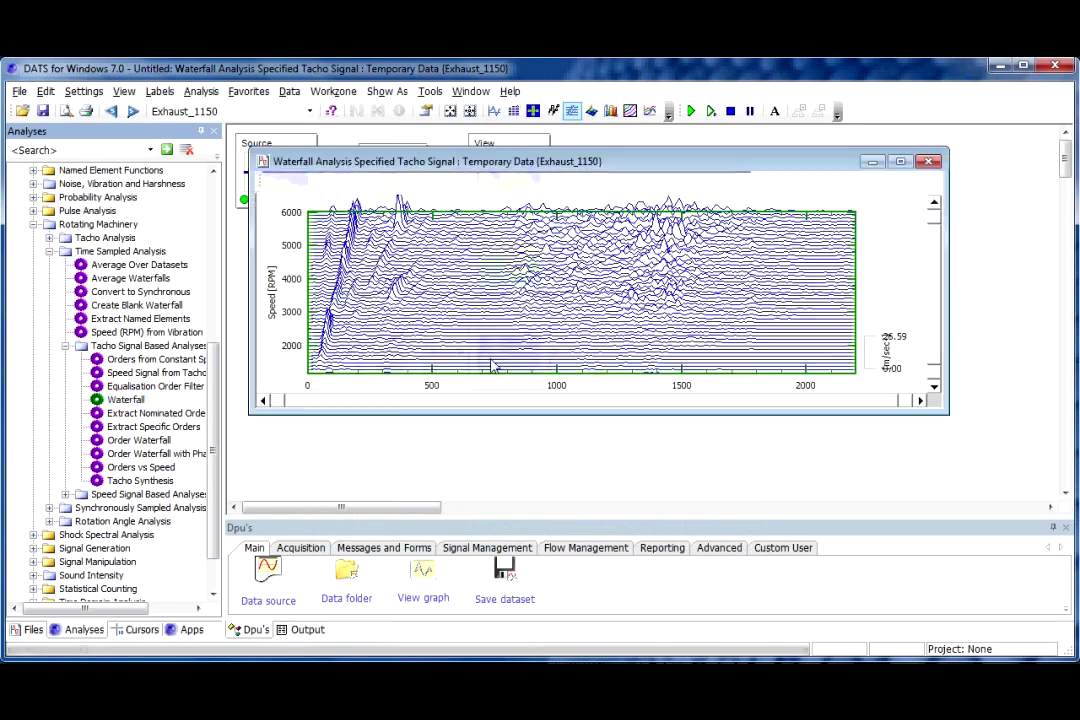
{"action": "left_click", "coordinate": [899, 161]}
{"action": "right_click", "coordinate": [541, 285]}
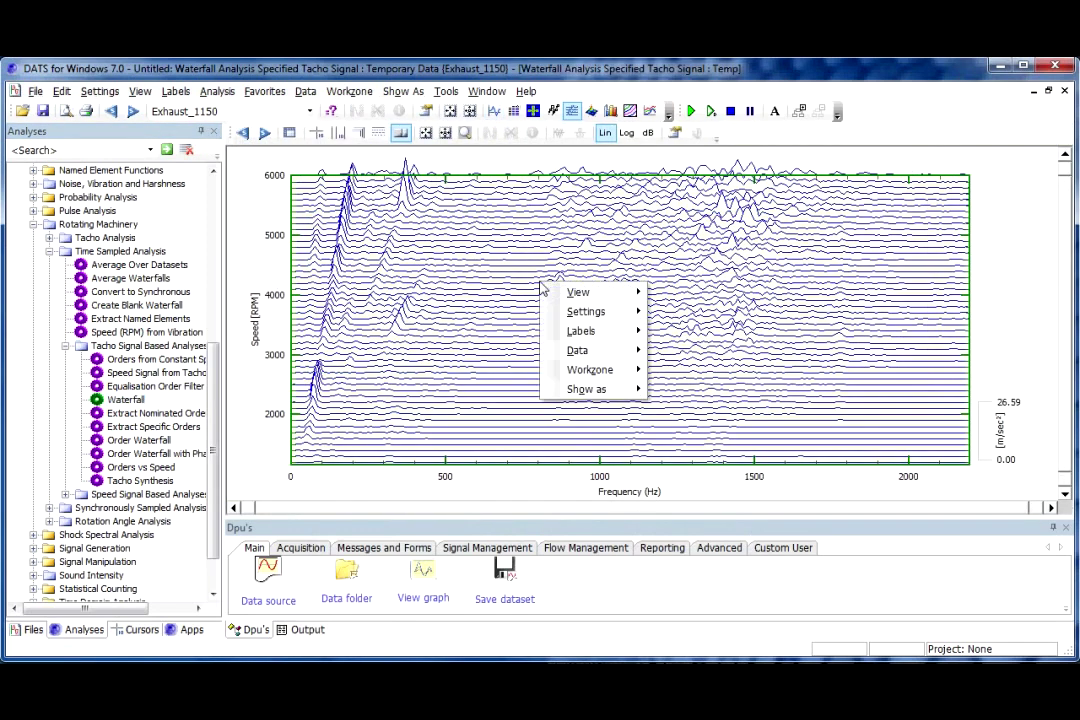
{"action": "left_click", "coordinate": [495, 272]}
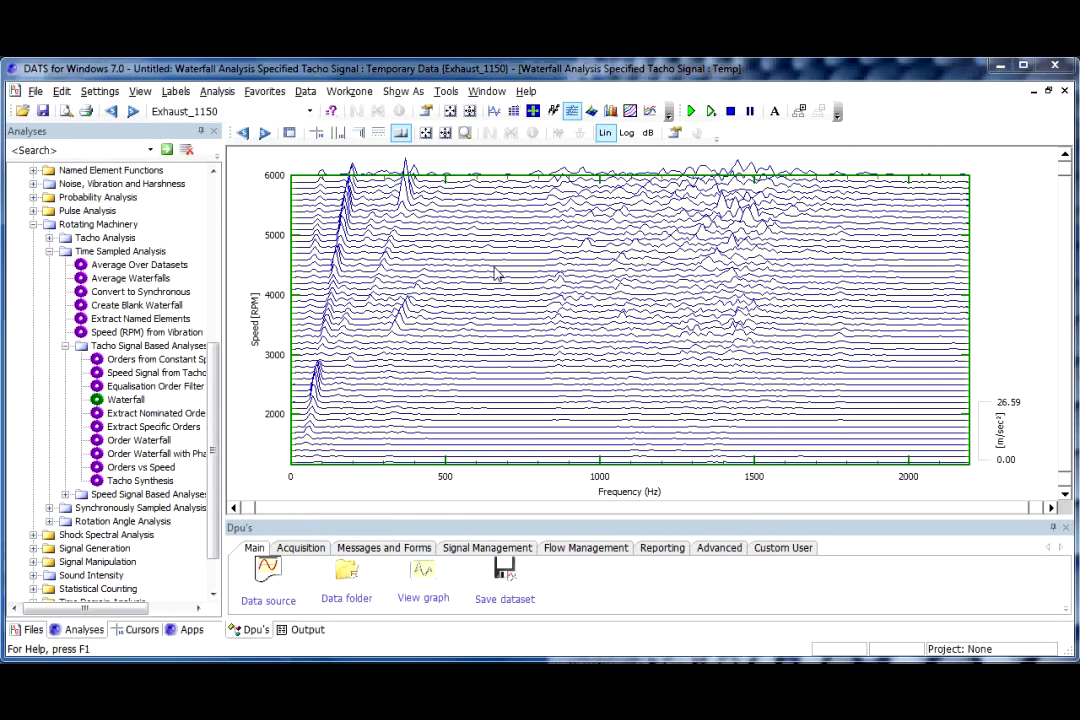
{"action": "double_click", "coordinate": [495, 272]}
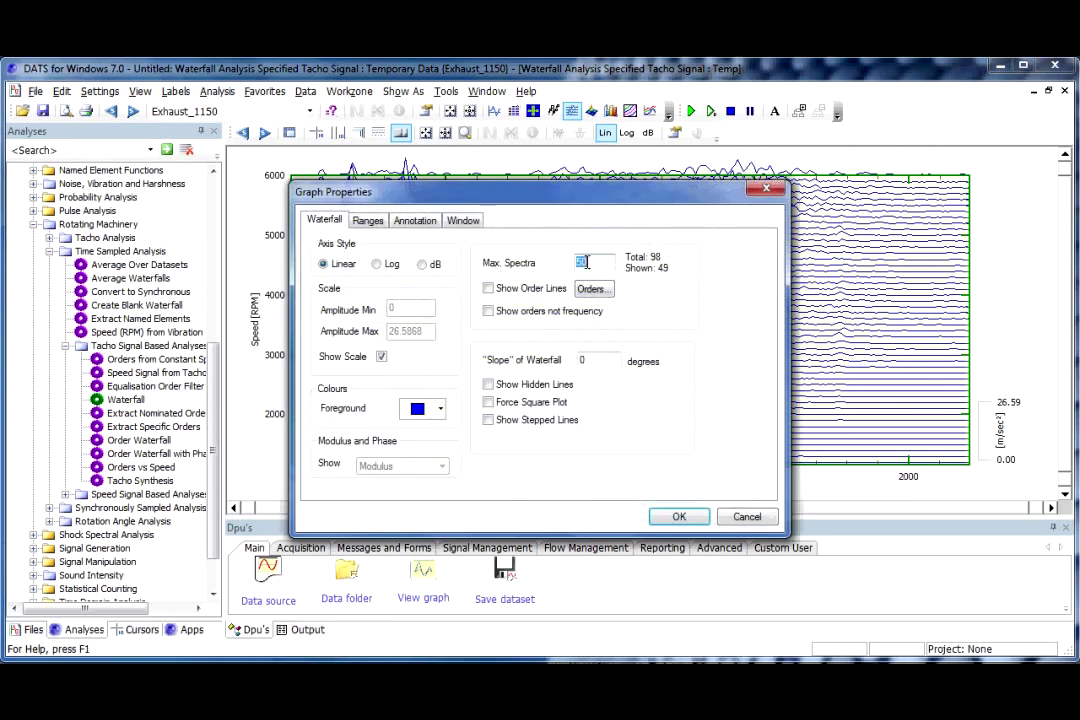
{"action": "left_click", "coordinate": [680, 516]}
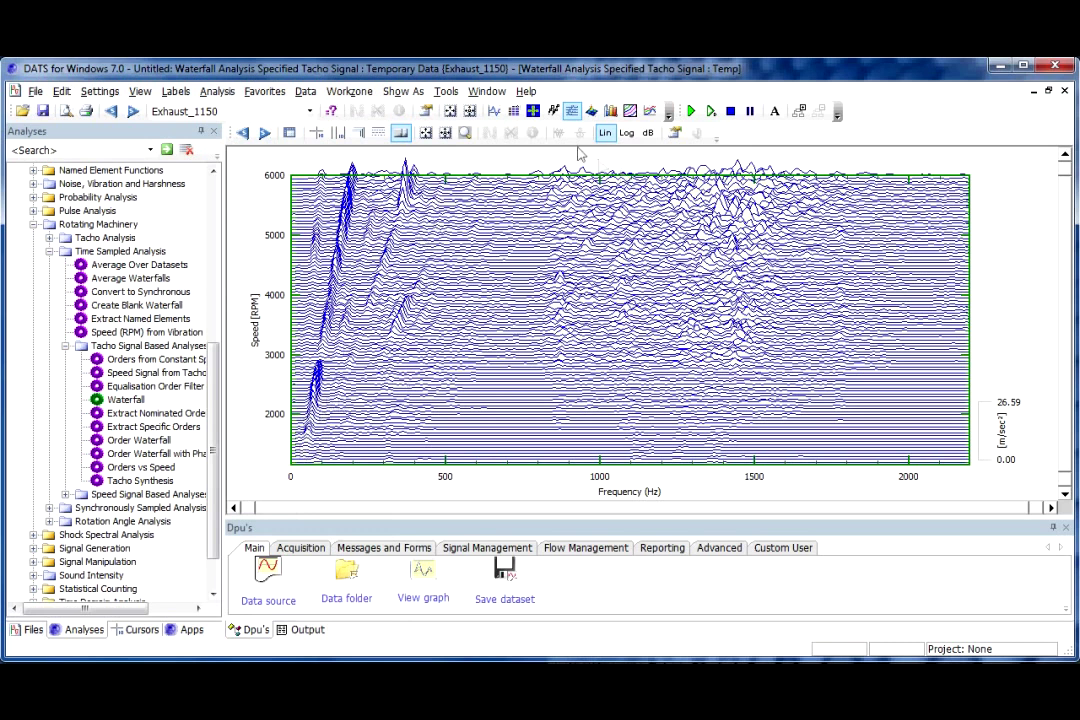
Step: Display the waterfall as an intensity map with a logarithmic scale and order lines, and close the graph
{"action": "left_click", "coordinate": [533, 110]}
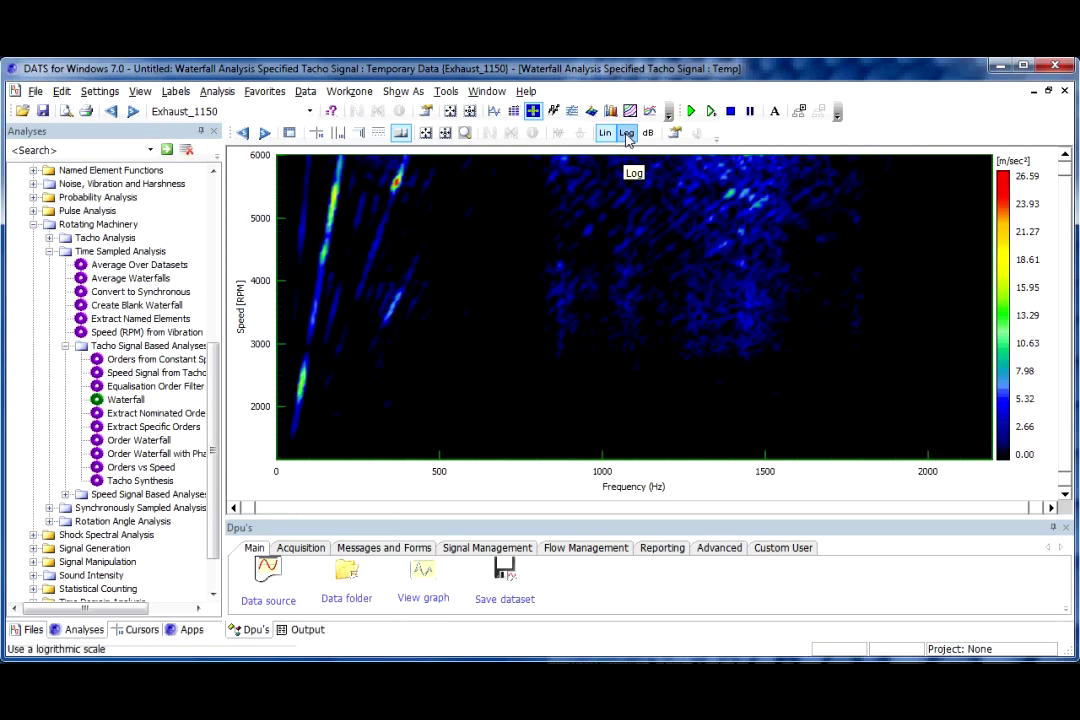
{"action": "left_click", "coordinate": [627, 135]}
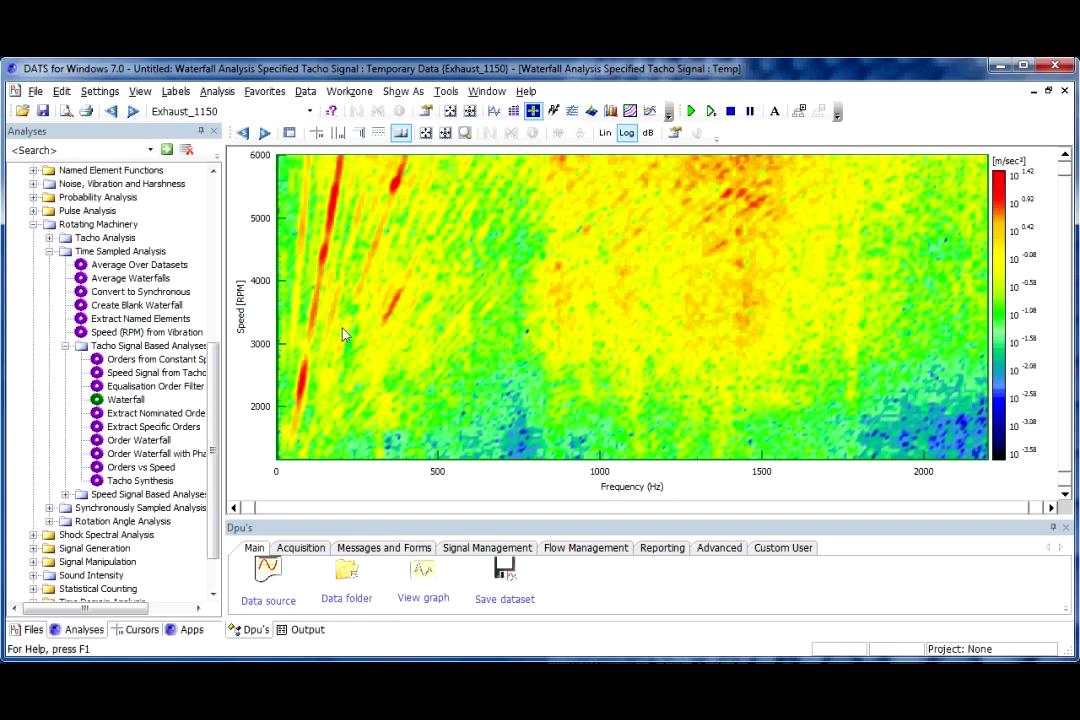
{"action": "double_click", "coordinate": [470, 265]}
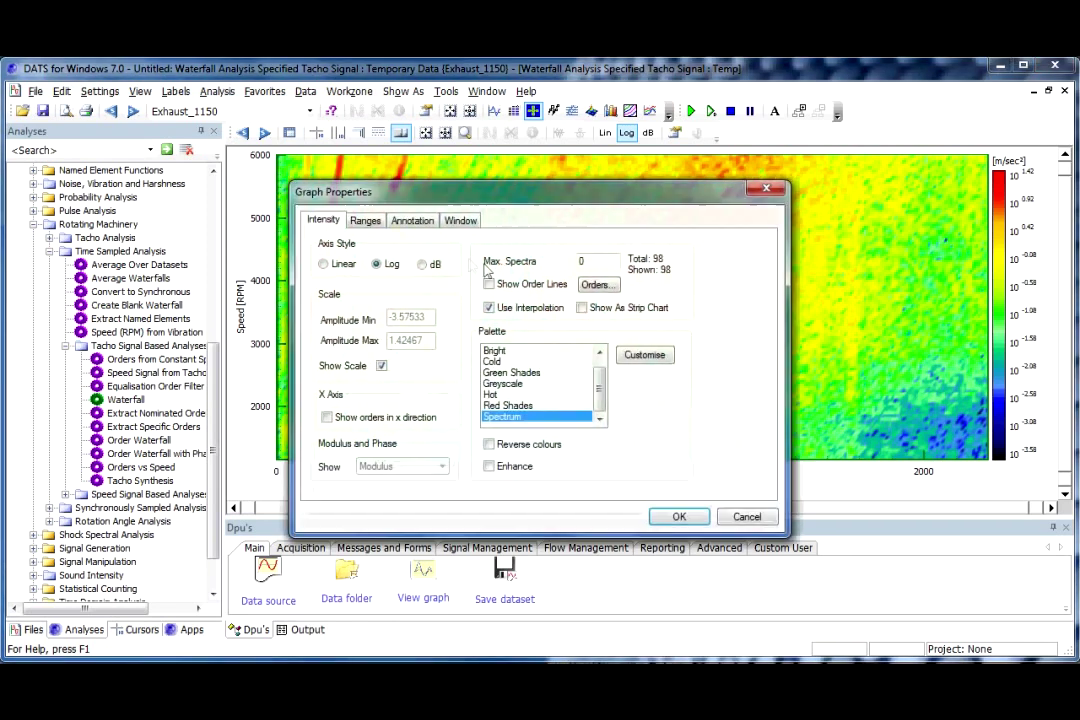
{"action": "left_click", "coordinate": [489, 284]}
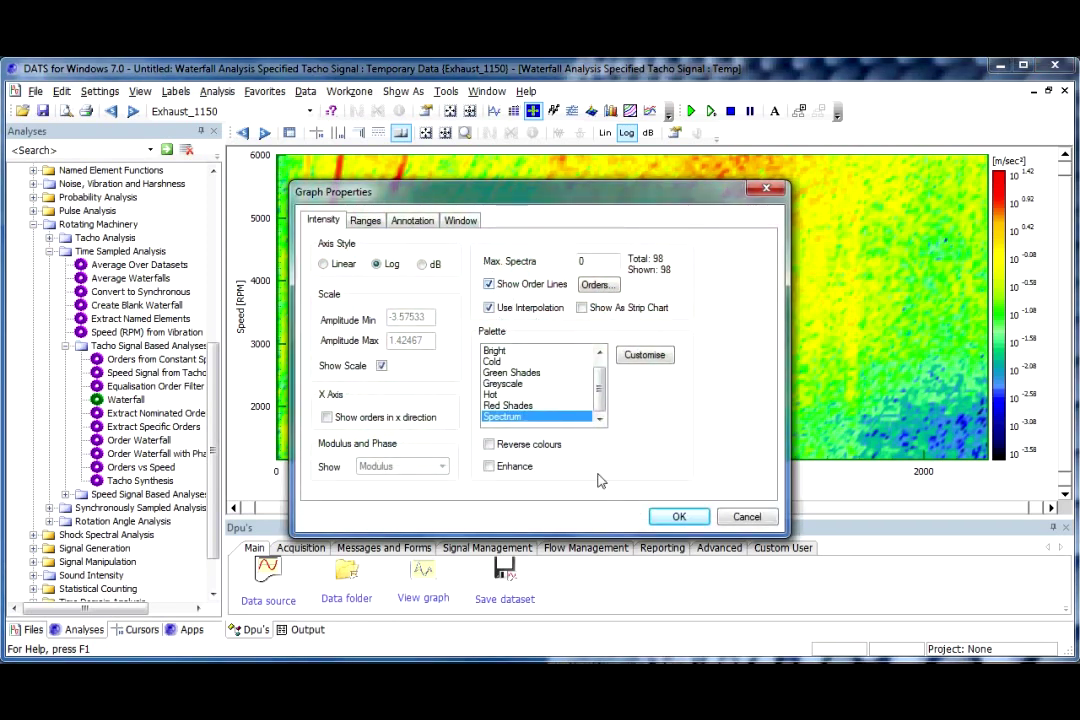
{"action": "left_click", "coordinate": [679, 517]}
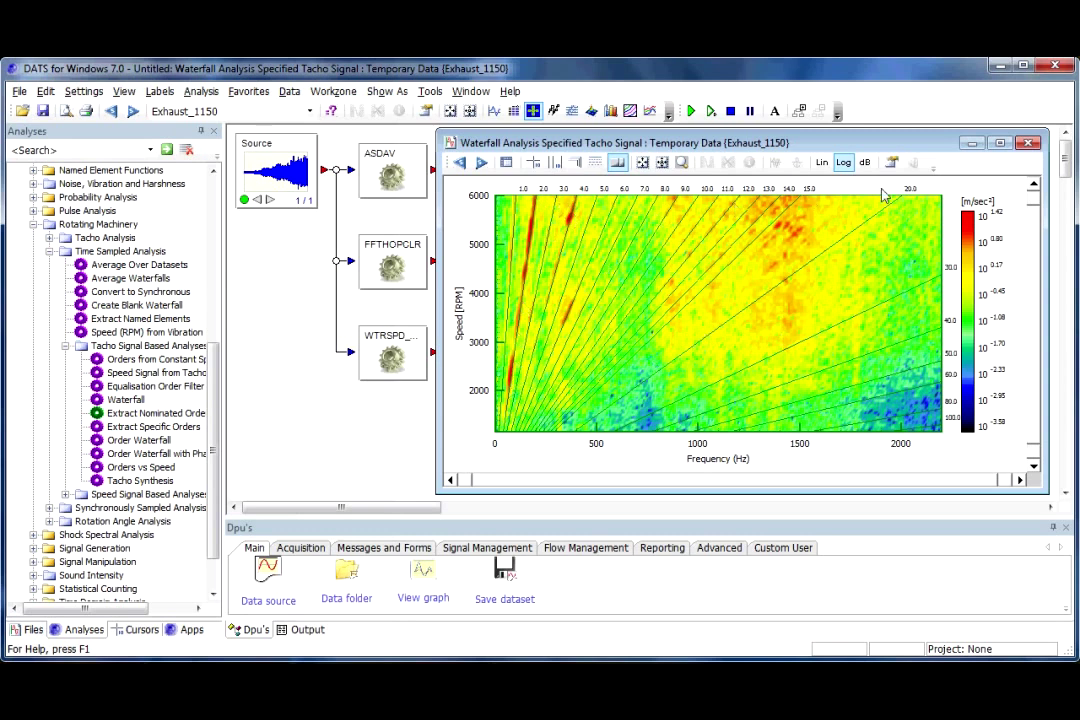
{"action": "left_click", "coordinate": [1030, 146]}
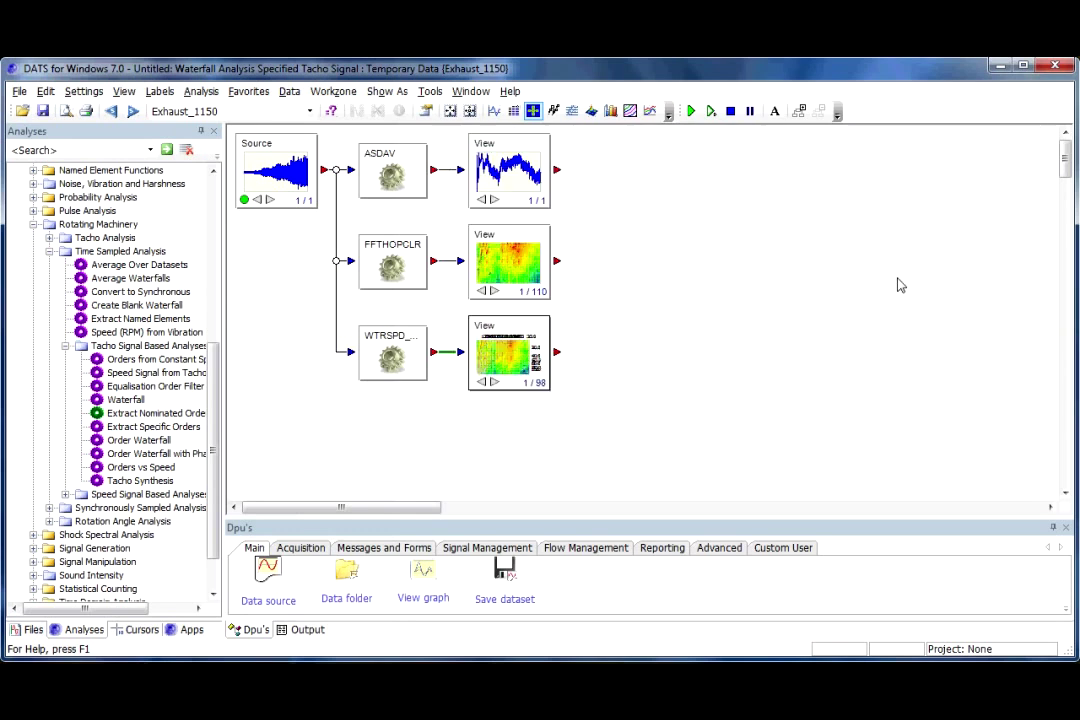
Step: Extract nominated orders from the waterfall with start order 2, increment 2 and 4 orders plus overall, and open the result graph
{"action": "double_click", "coordinate": [175, 418]}
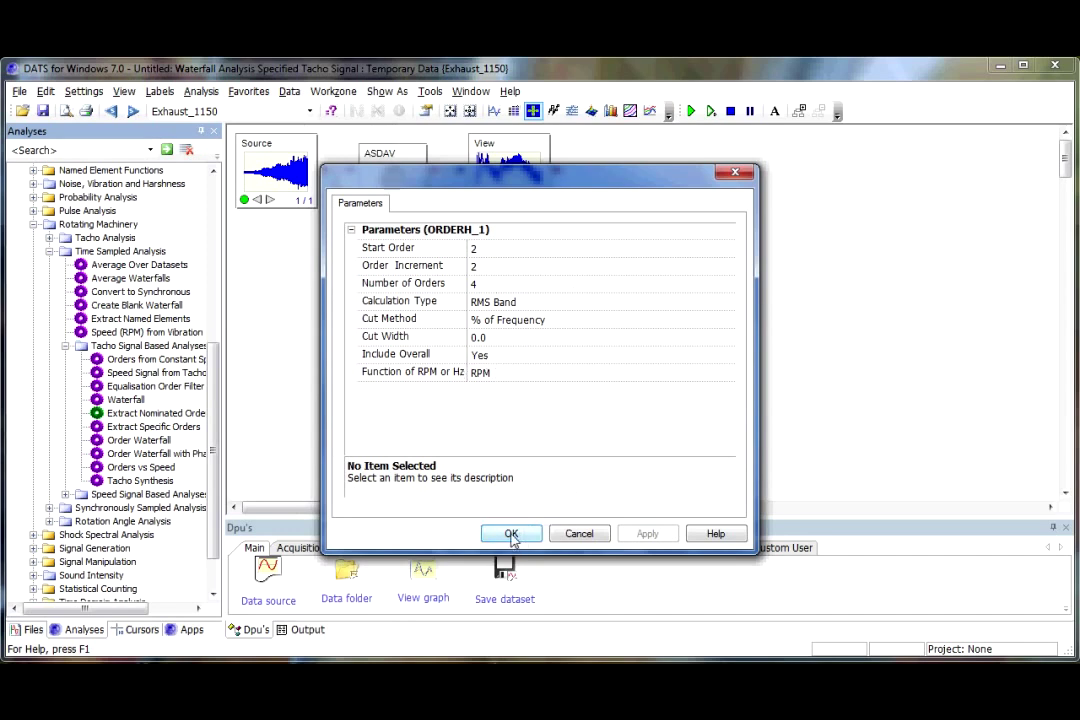
{"action": "left_click", "coordinate": [511, 534]}
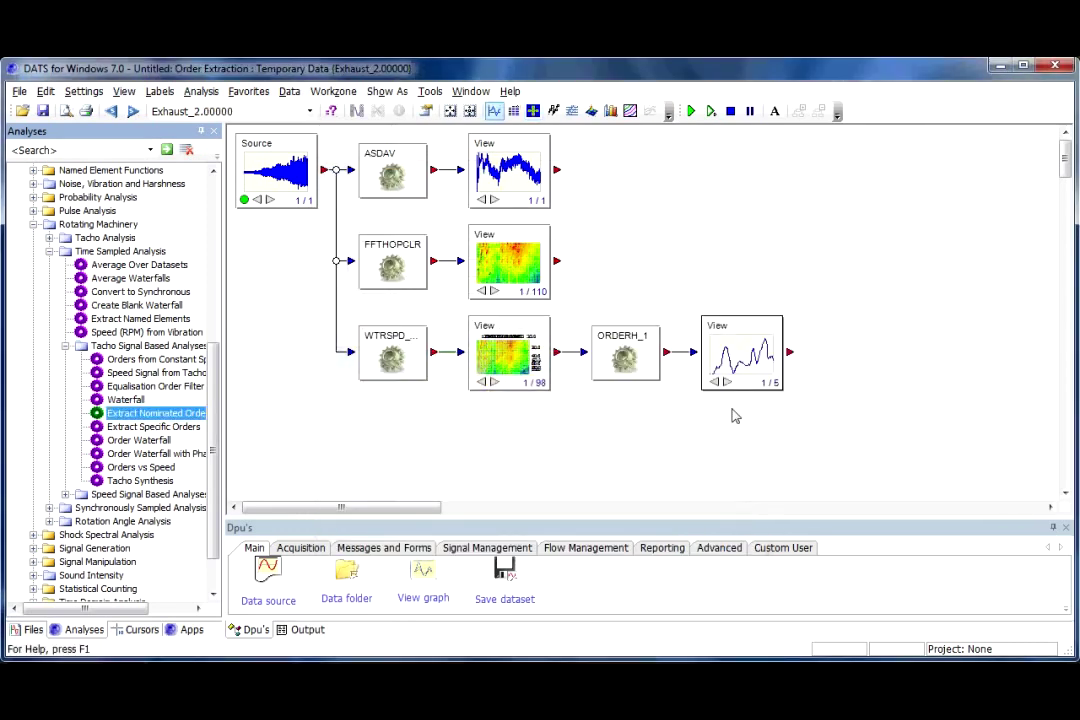
{"action": "double_click", "coordinate": [735, 360]}
{"action": "left_click_drag", "start_coordinate": [690, 232], "coordinate": [677, 150]}
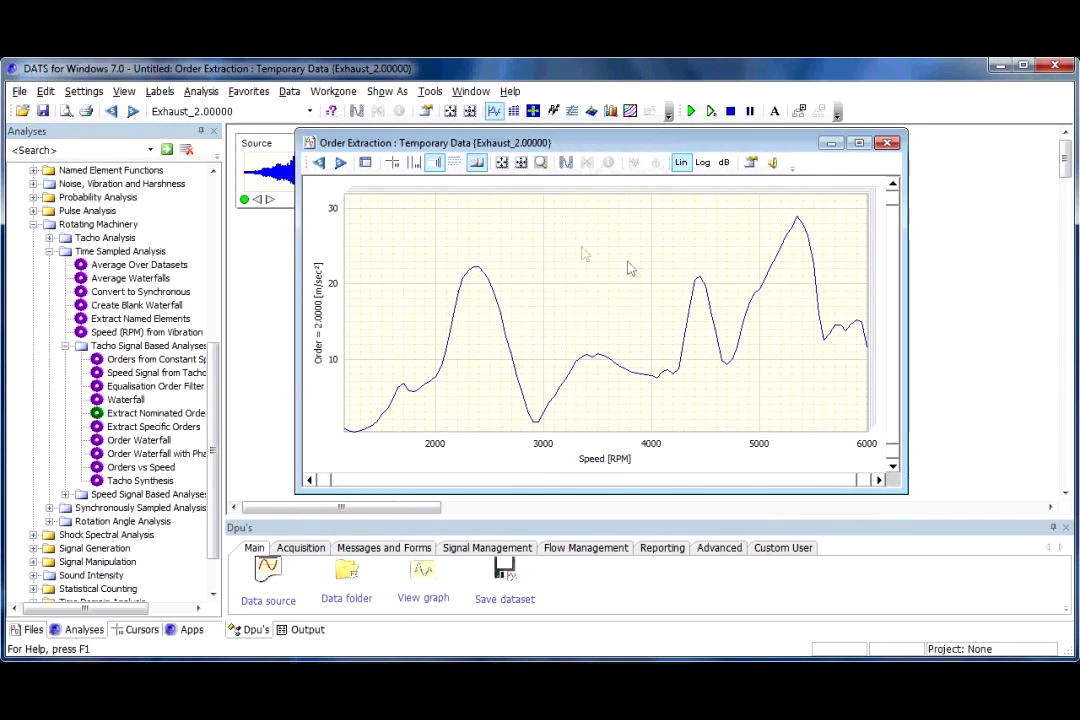
Step: Overlay all the extracted signals, Exhaust orders 2, 4, 6, 8 and Overall, as overlaid traces with legend titles
{"action": "left_click", "coordinate": [290, 92]}
{"action": "mouse_move", "coordinate": [398, 178]}
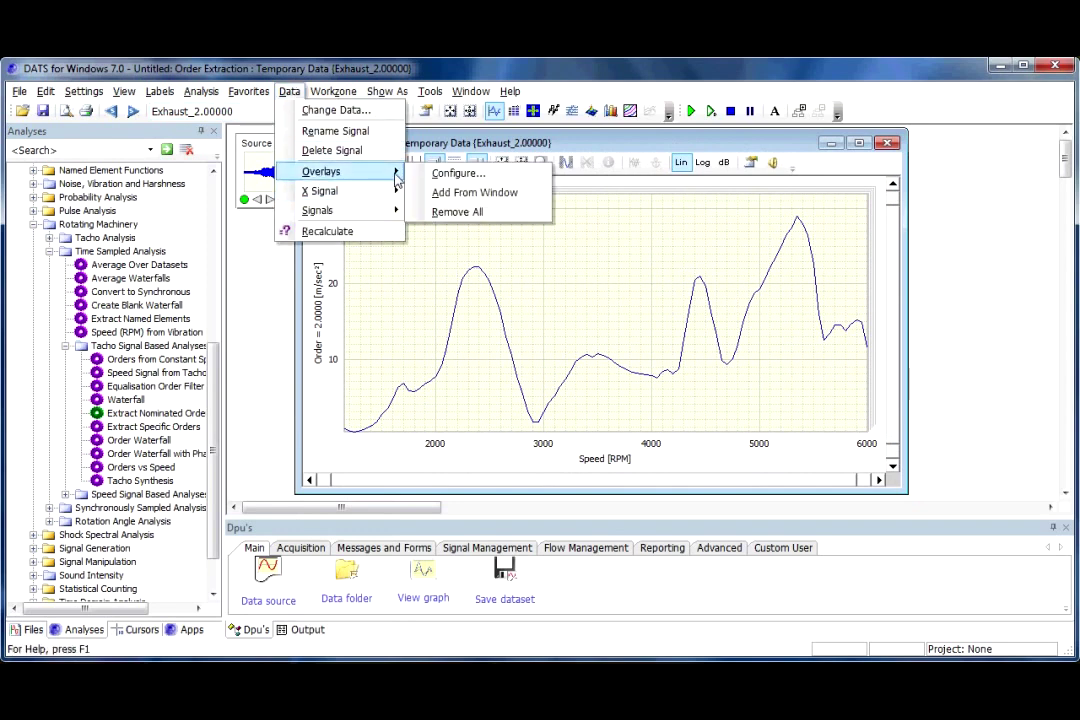
{"action": "left_click", "coordinate": [452, 174]}
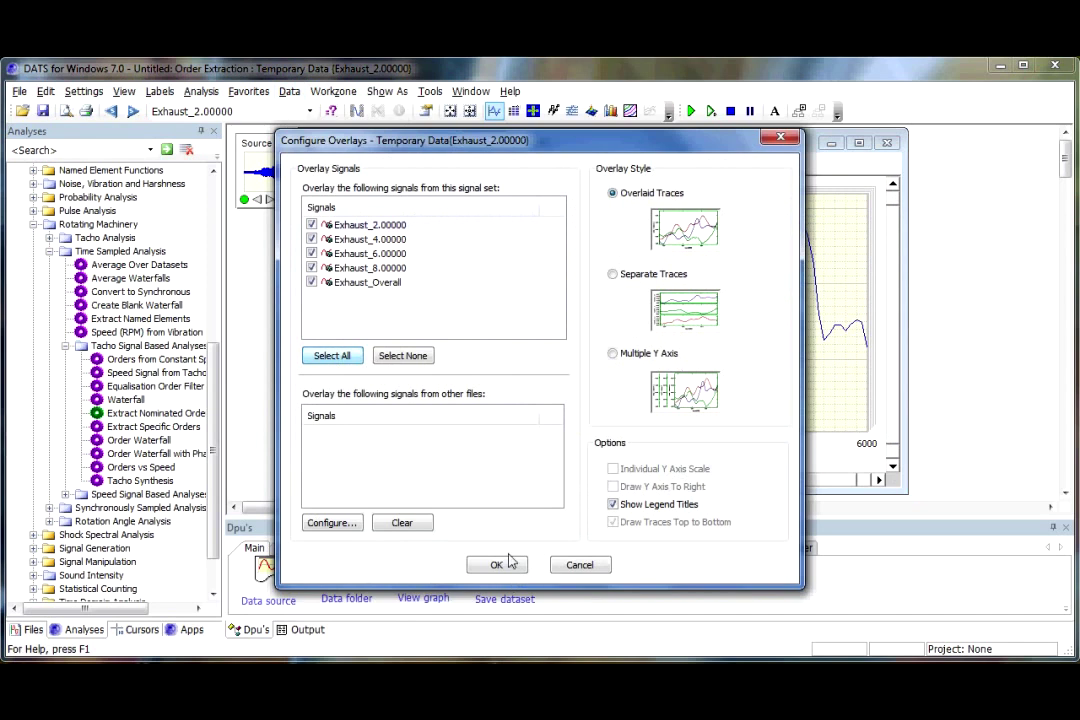
{"action": "left_click", "coordinate": [496, 565]}
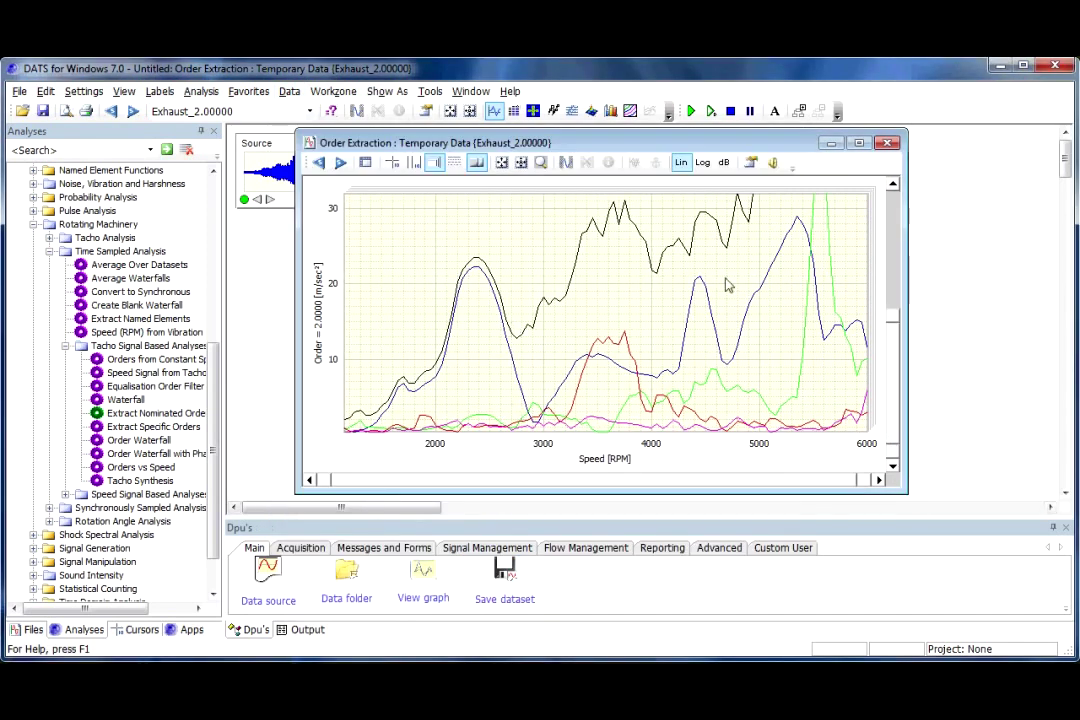
Step: Maximize the order graph, compare the logarithmic and linear scales, and fit the full range of all traces on the linear scale
{"action": "left_click", "coordinate": [858, 143]}
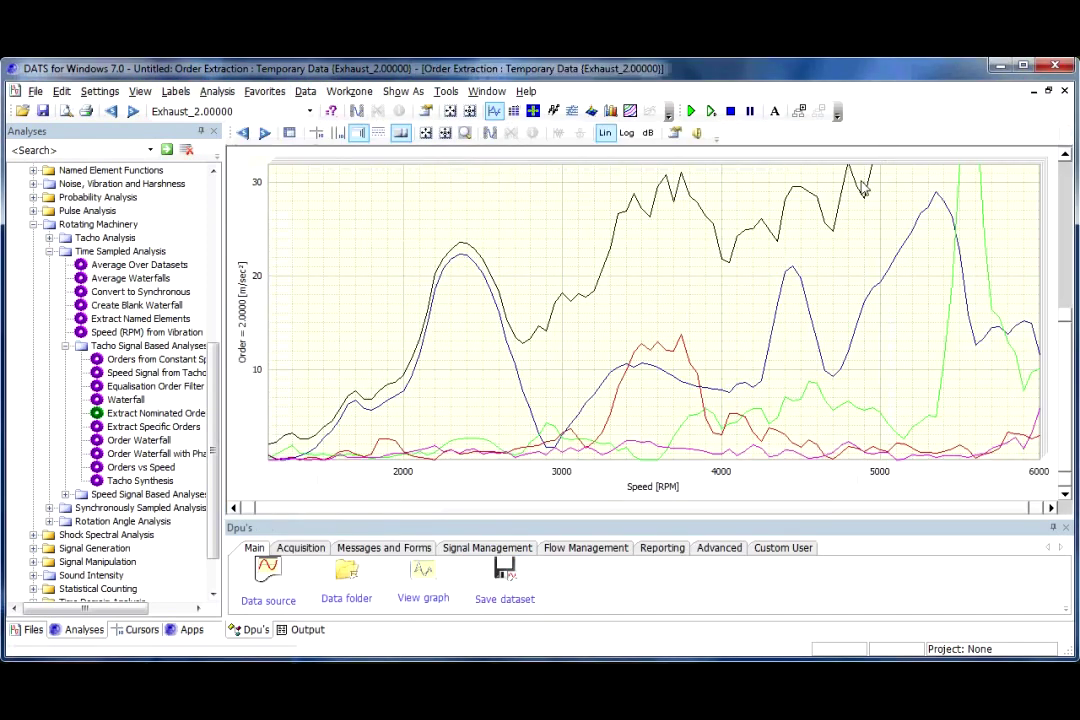
{"action": "left_click", "coordinate": [627, 134]}
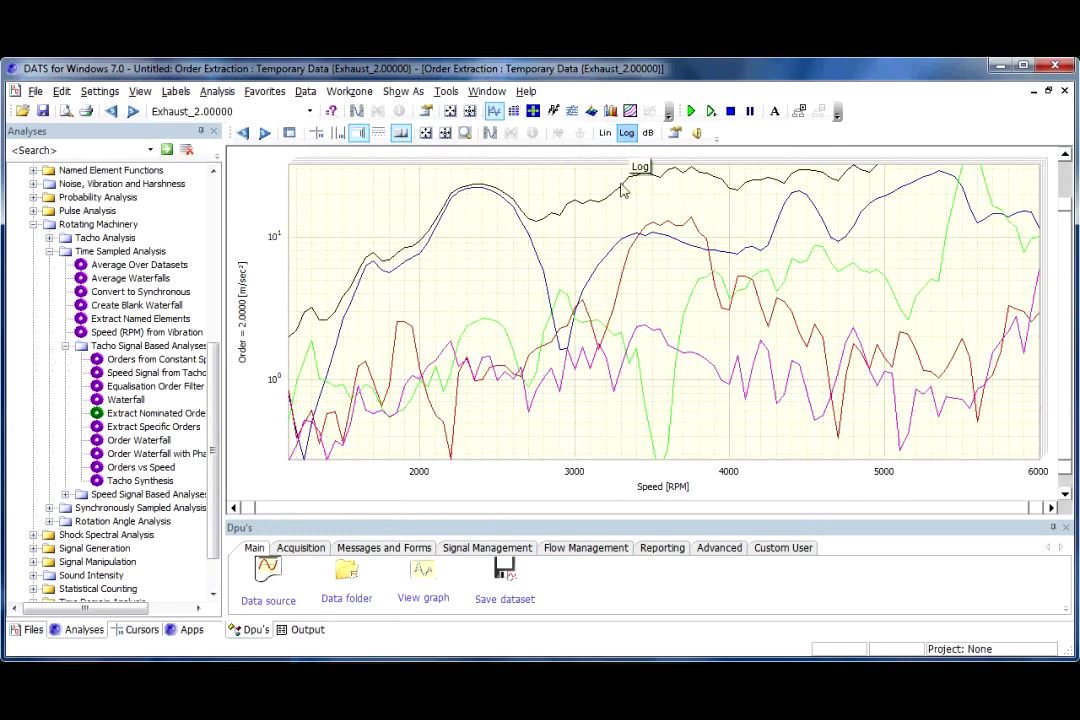
{"action": "left_click", "coordinate": [605, 134]}
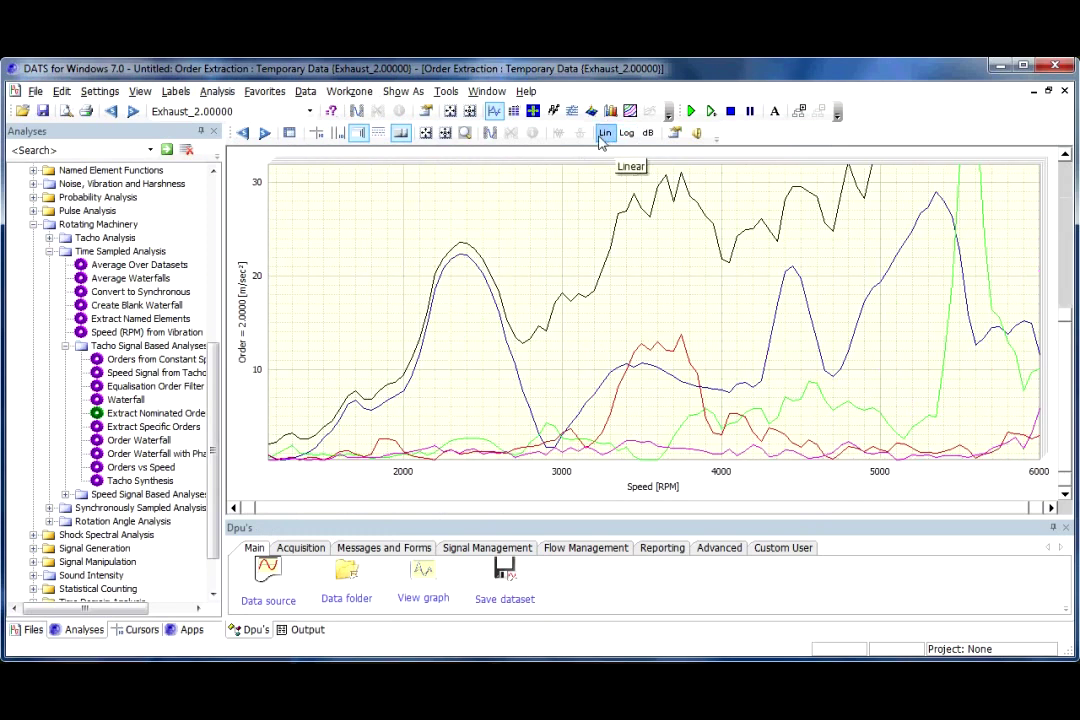
{"action": "left_click", "coordinate": [445, 133]}
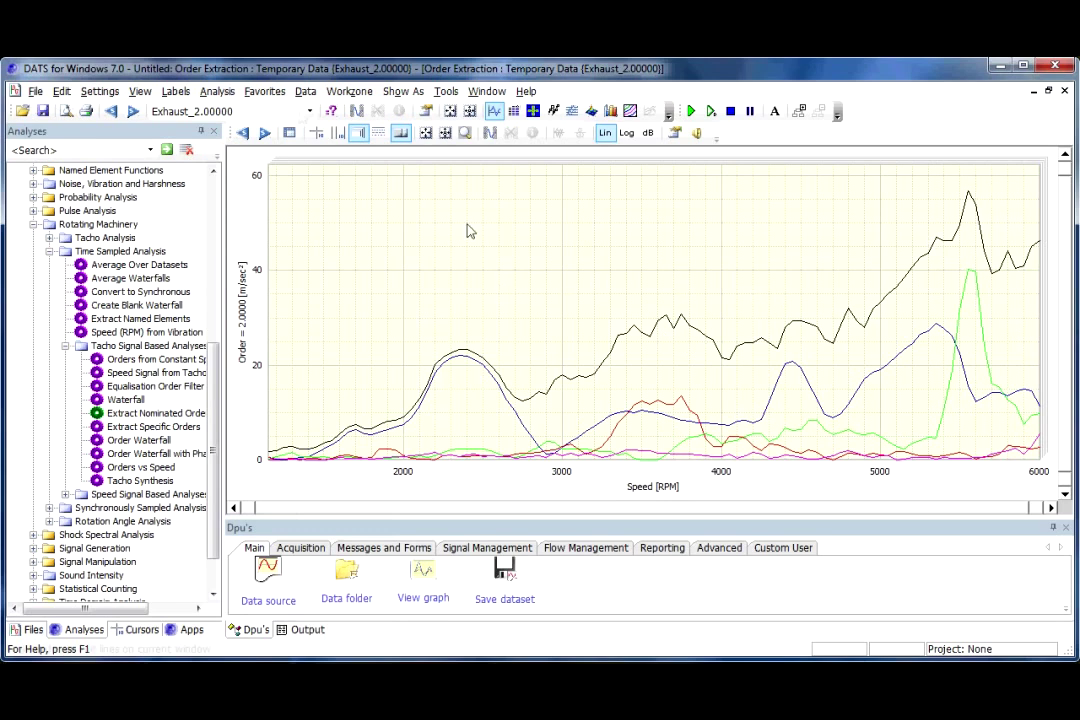
Step: Show the legend with signal names and descriptions on the order graph and place it in the empty area above the low-speed traces
{"action": "left_click", "coordinate": [175, 91]}
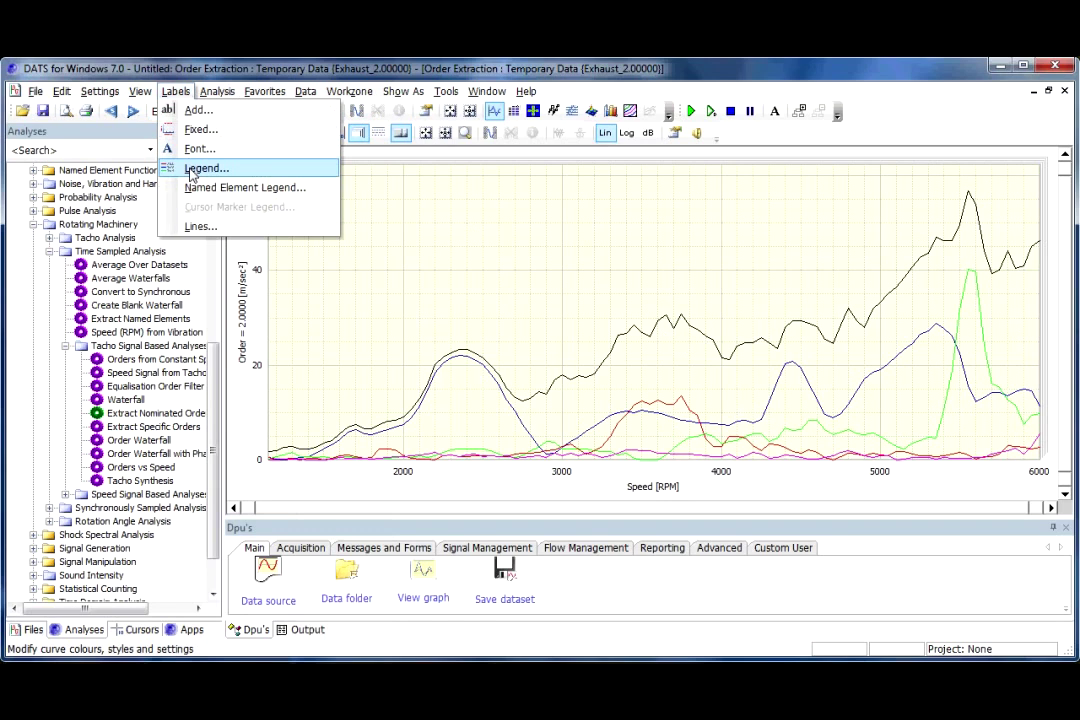
{"action": "key", "text": "Escape"}
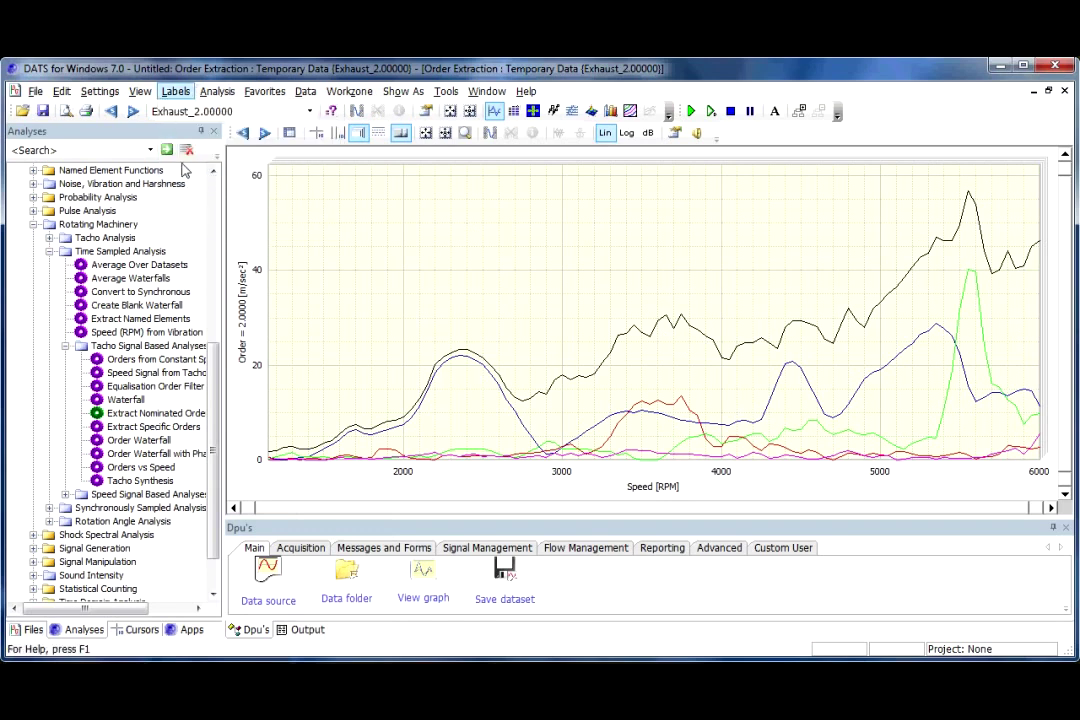
{"action": "key", "text": "Return"}
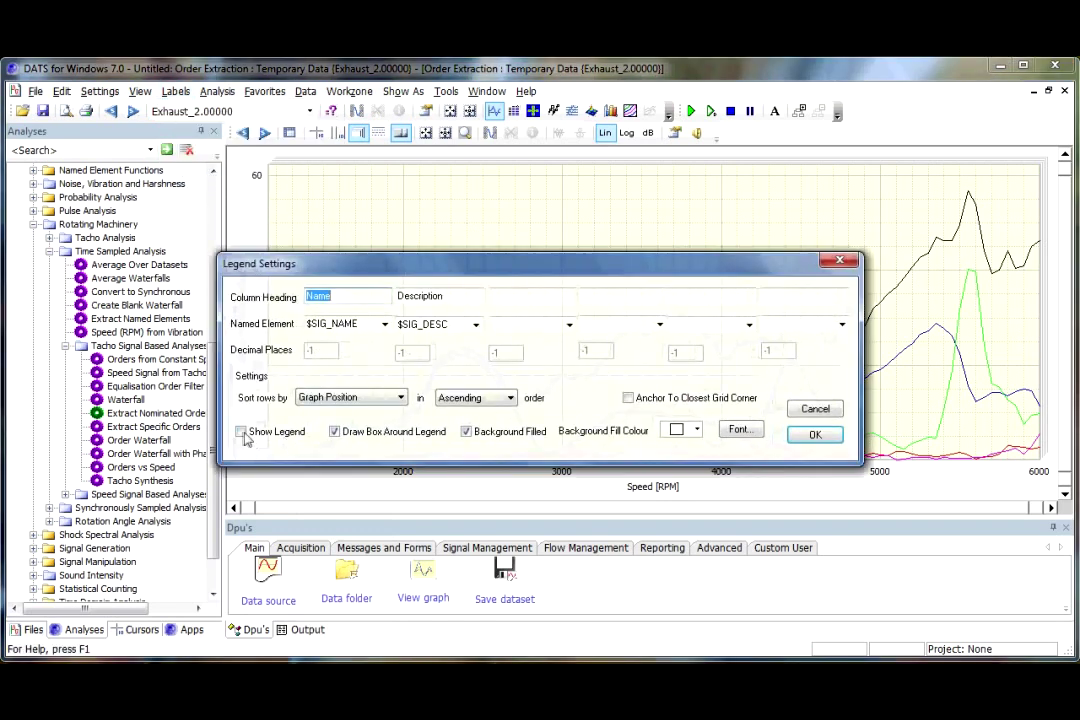
{"action": "left_click", "coordinate": [241, 432]}
{"action": "left_click", "coordinate": [815, 436]}
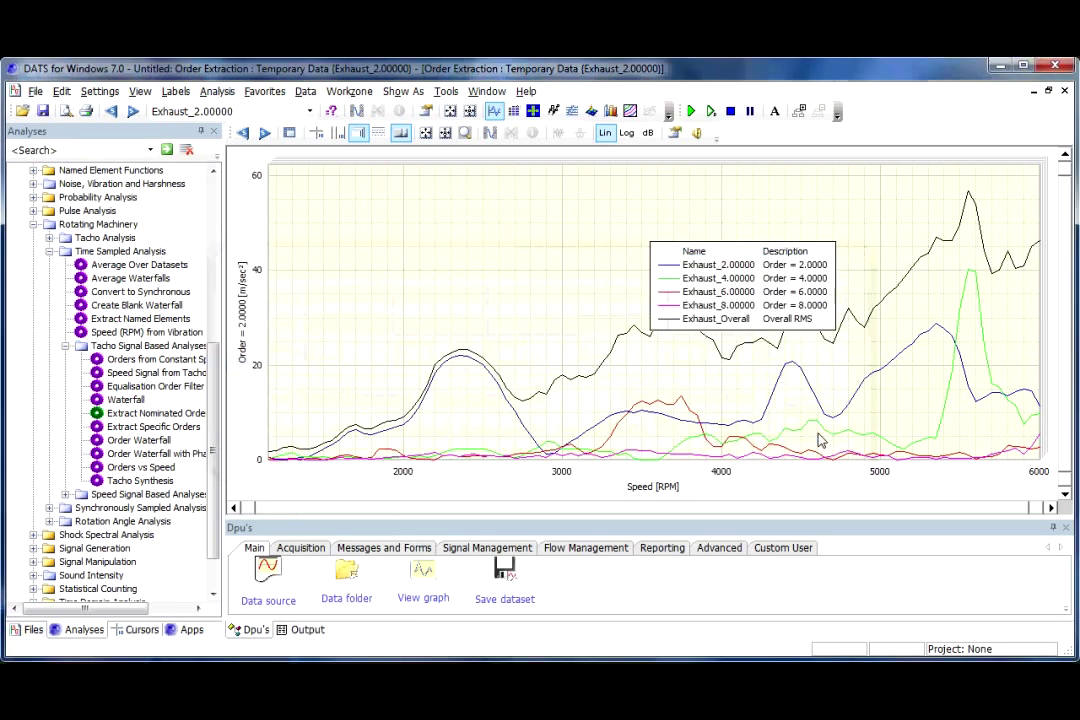
{"action": "left_click_drag", "start_coordinate": [738, 255], "coordinate": [392, 210]}
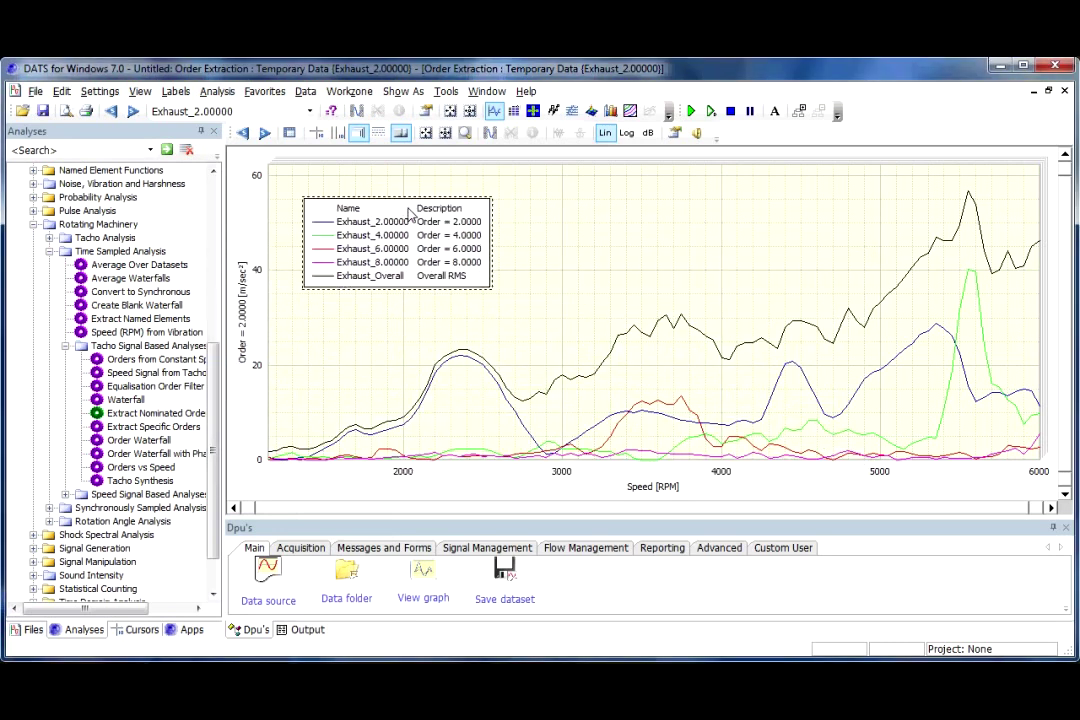
Step: Give the Exhaust_Overall curve a thick solid line style, then restore the graph to a floating window and move it clear of the analysis blocks
{"action": "double_click", "coordinate": [660, 340]}
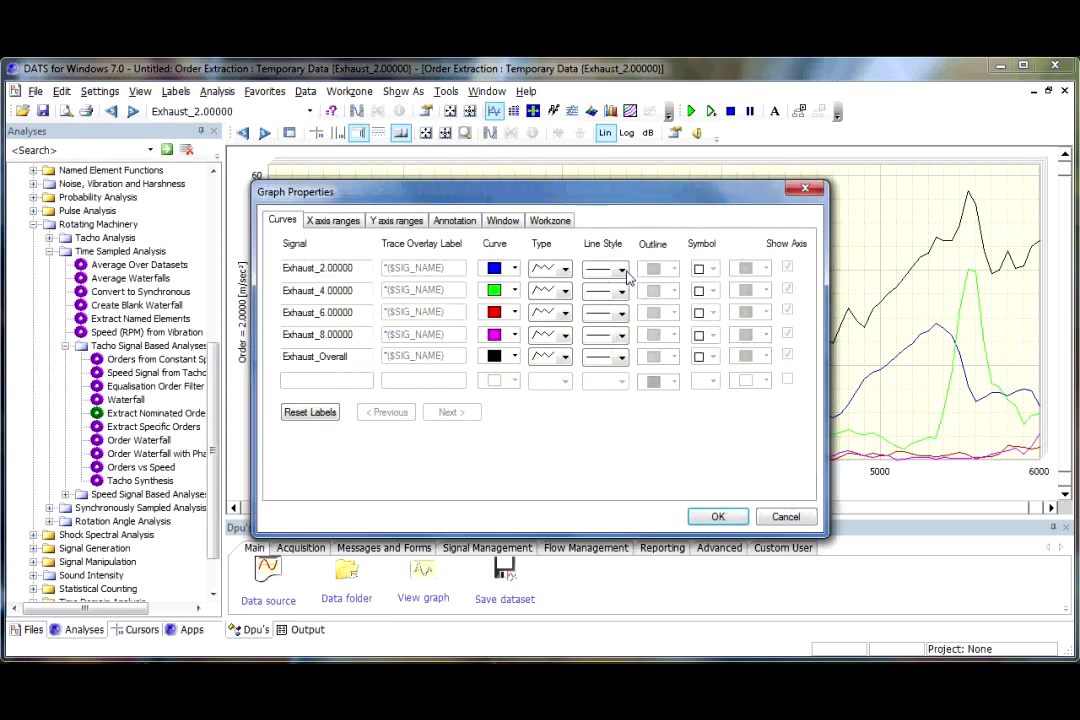
{"action": "left_click", "coordinate": [620, 362]}
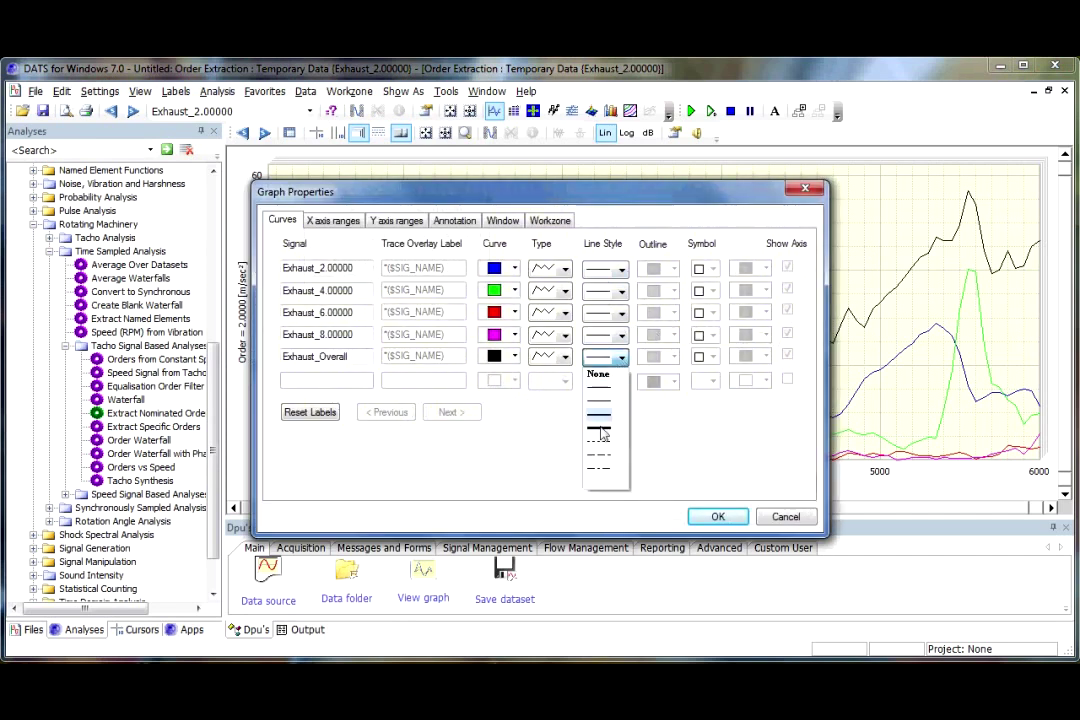
{"action": "left_click", "coordinate": [607, 405]}
{"action": "left_click", "coordinate": [717, 518]}
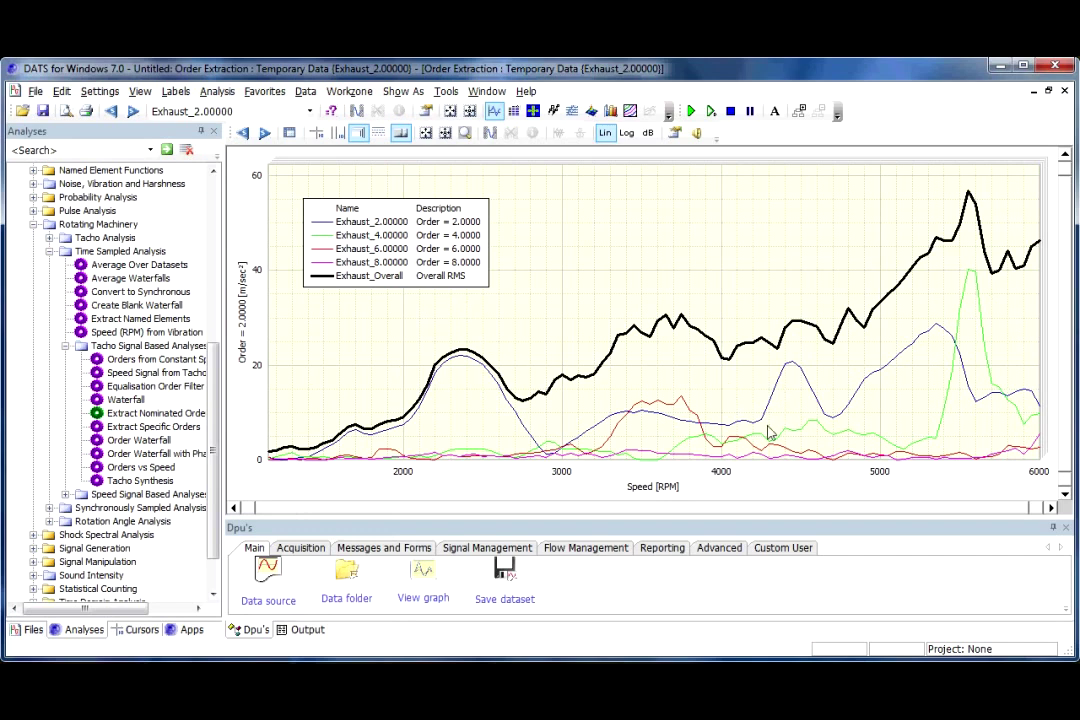
{"action": "left_click", "coordinate": [1049, 91]}
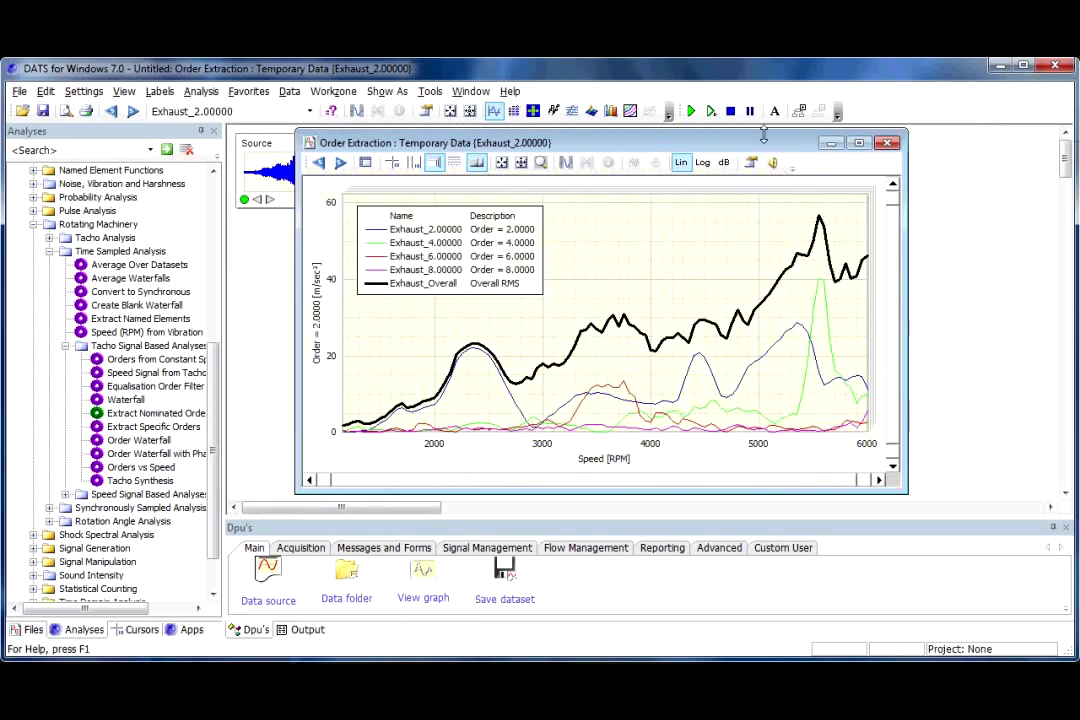
{"action": "left_click_drag", "start_coordinate": [763, 148], "coordinate": [902, 150]}
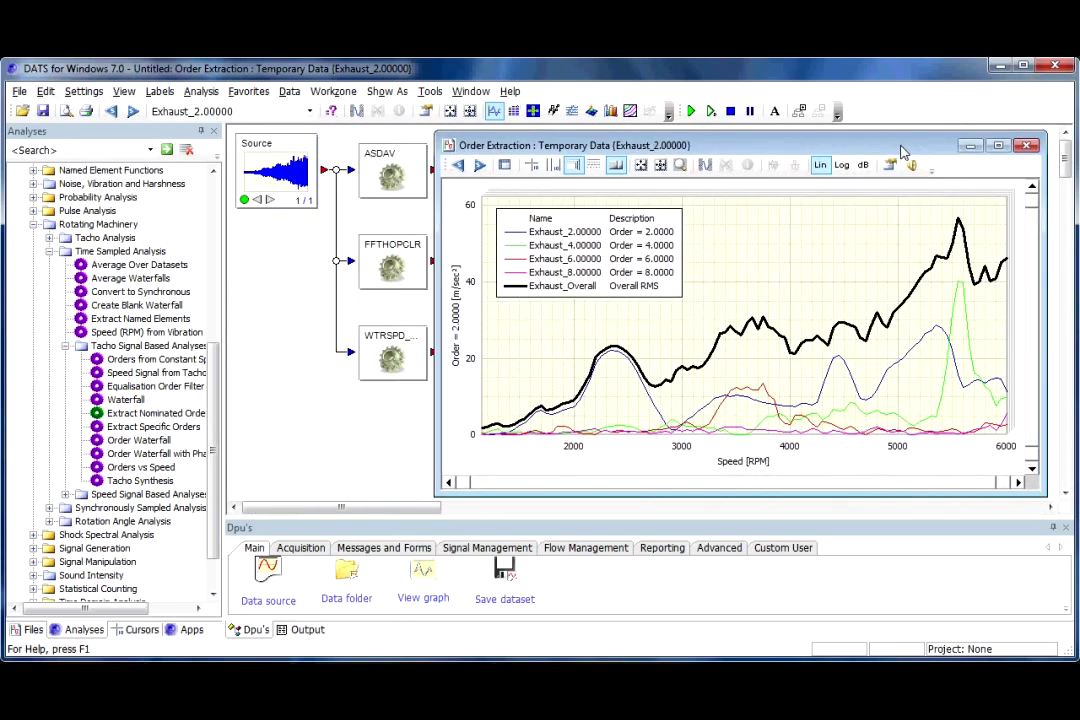